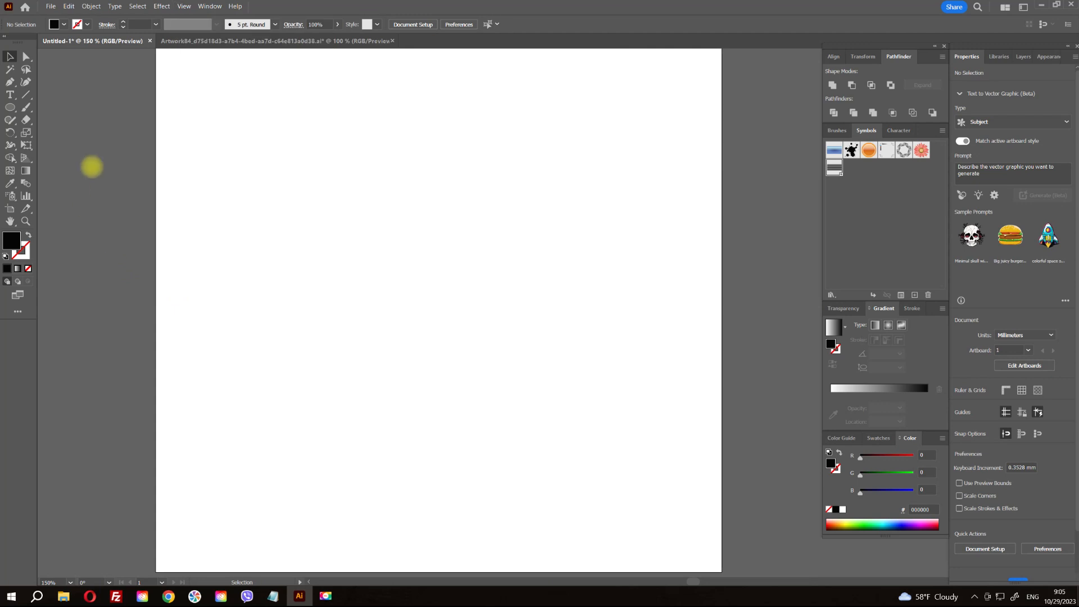
Draw a black 30 mm by 30 mm square in the left part of the artboard
{"action": "left_click_drag", "start_coordinate": [10, 106], "coordinate": [70, 109]}
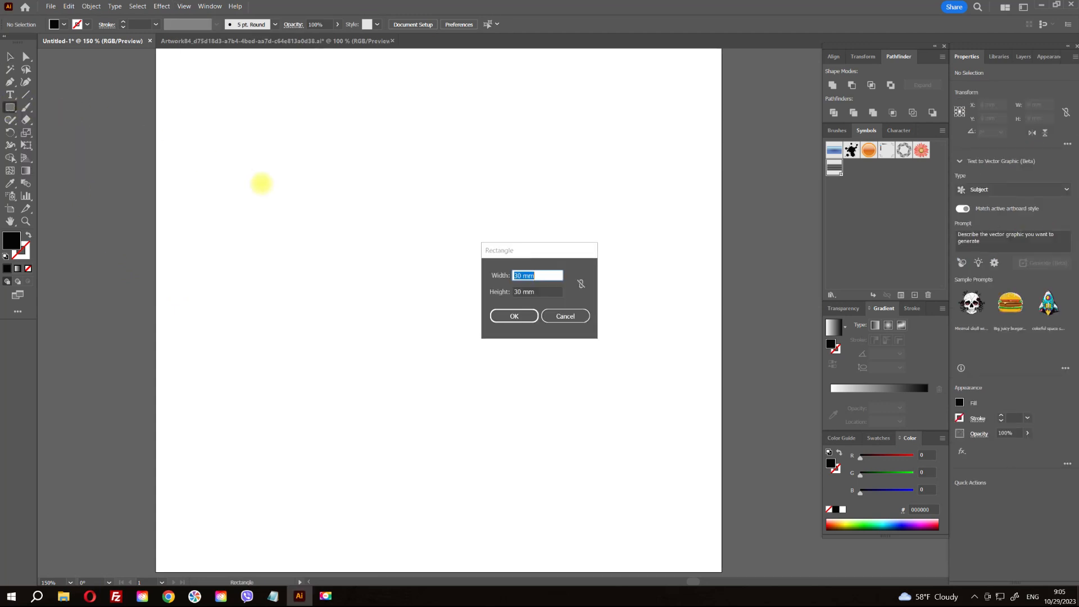
{"action": "left_click", "coordinate": [513, 315]}
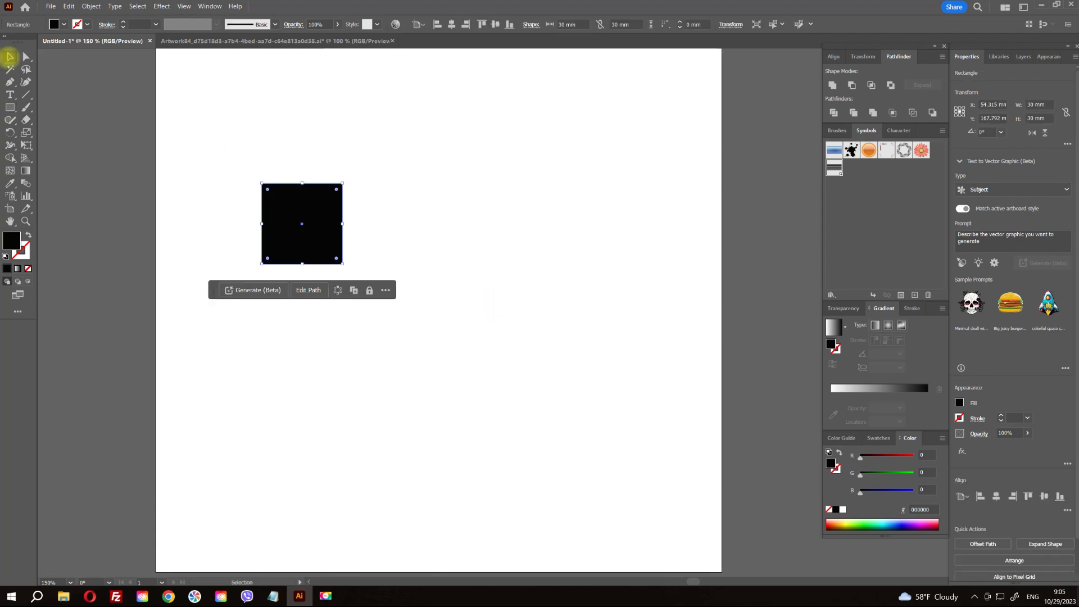
{"action": "left_click", "coordinate": [8, 56]}
Create a copy of the square offset 60 mm vertically below the original
{"action": "key", "text": "ctrl+equal"}
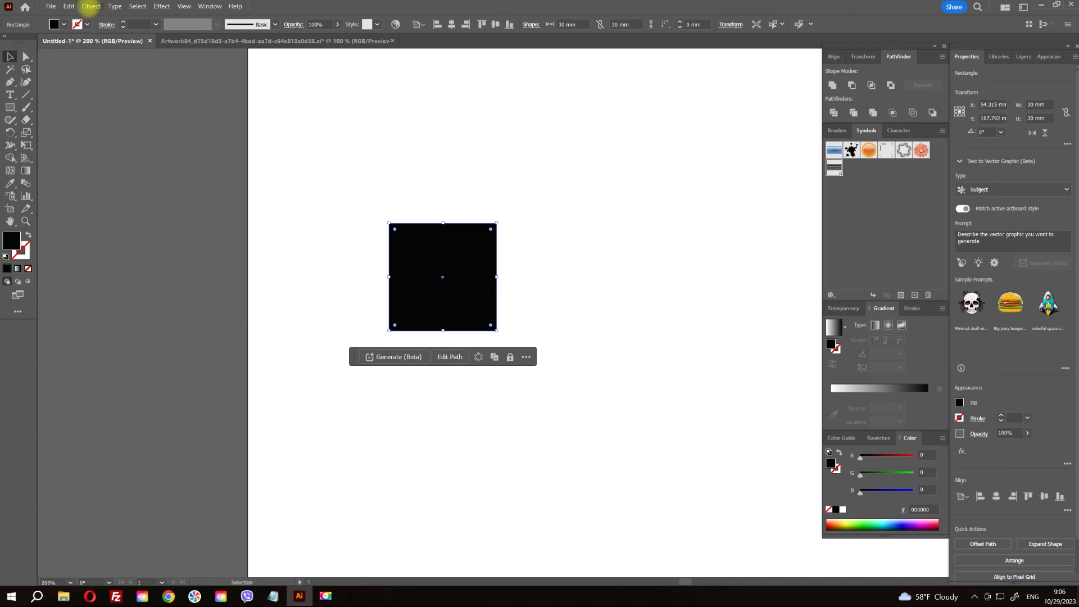
{"action": "left_click", "coordinate": [91, 6]}
{"action": "mouse_move", "coordinate": [120, 15]}
{"action": "left_click", "coordinate": [241, 31]}
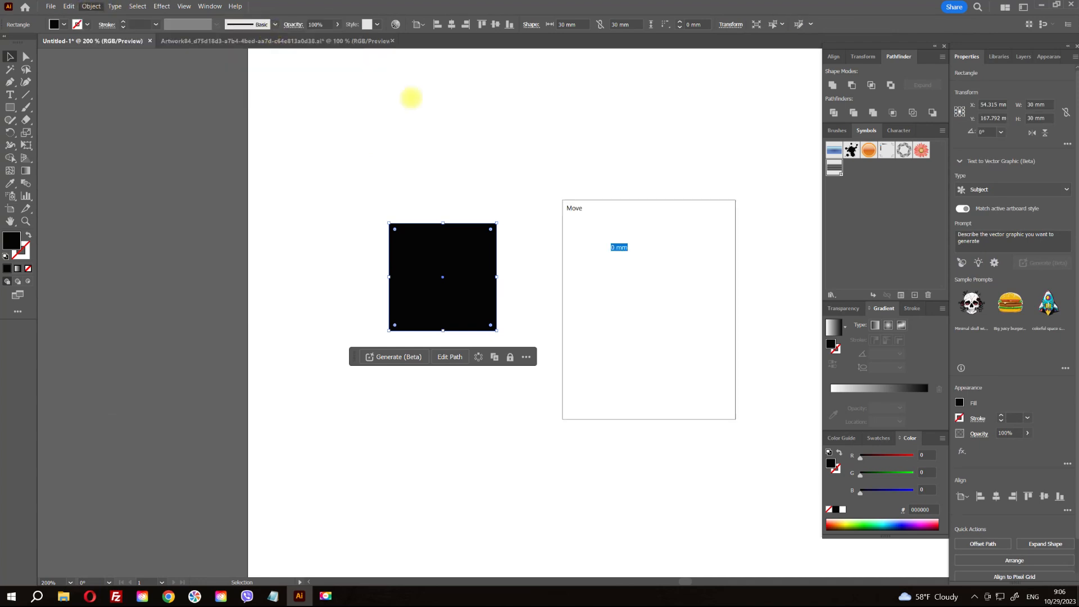
{"action": "key", "text": "Tab"}
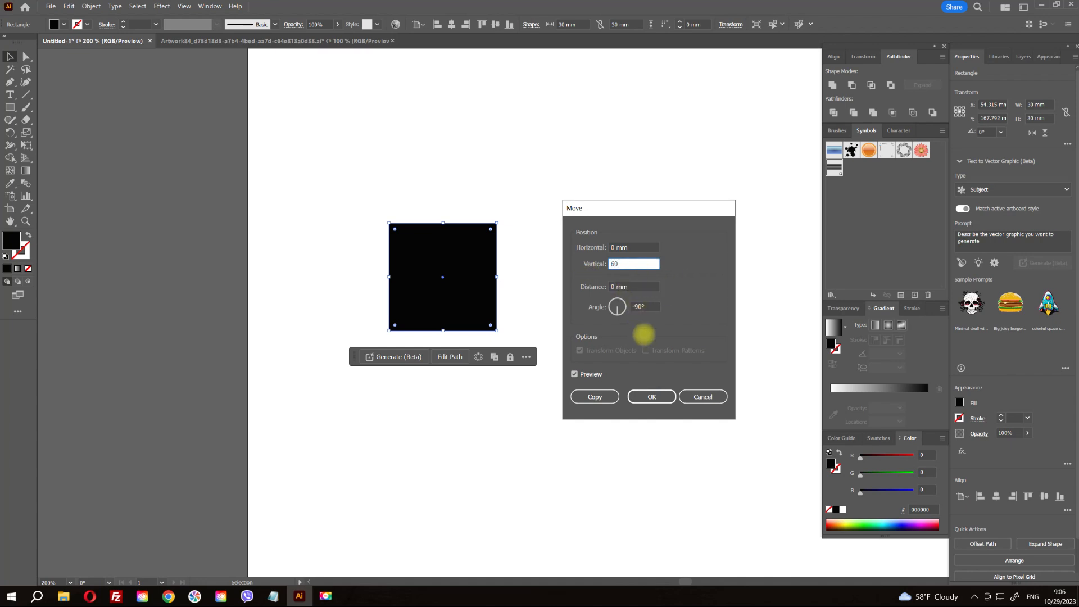
{"action": "key", "text": "Tab"}
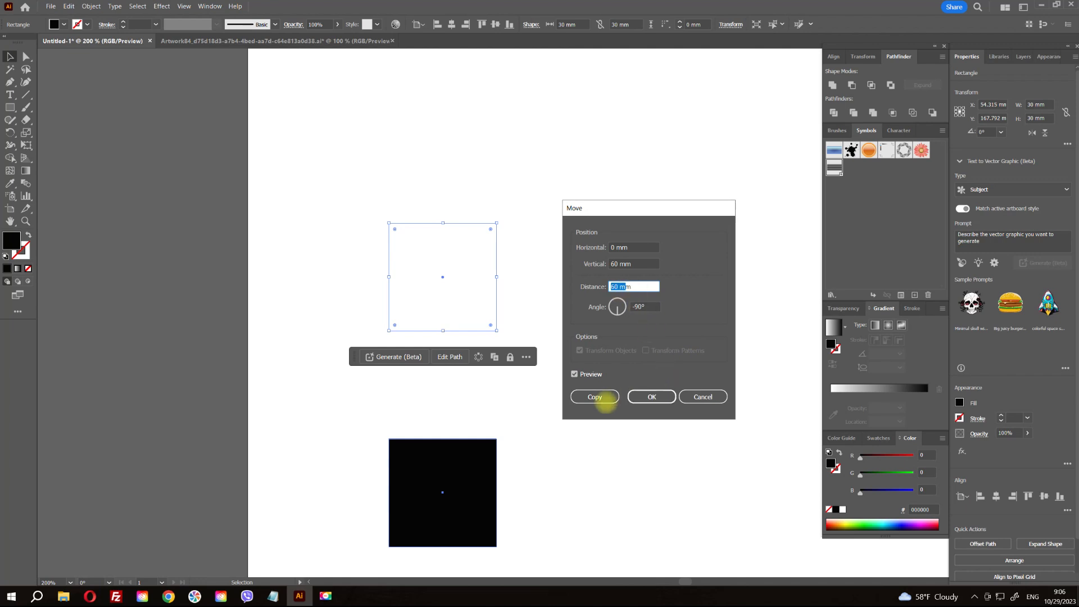
{"action": "left_click", "coordinate": [595, 396]}
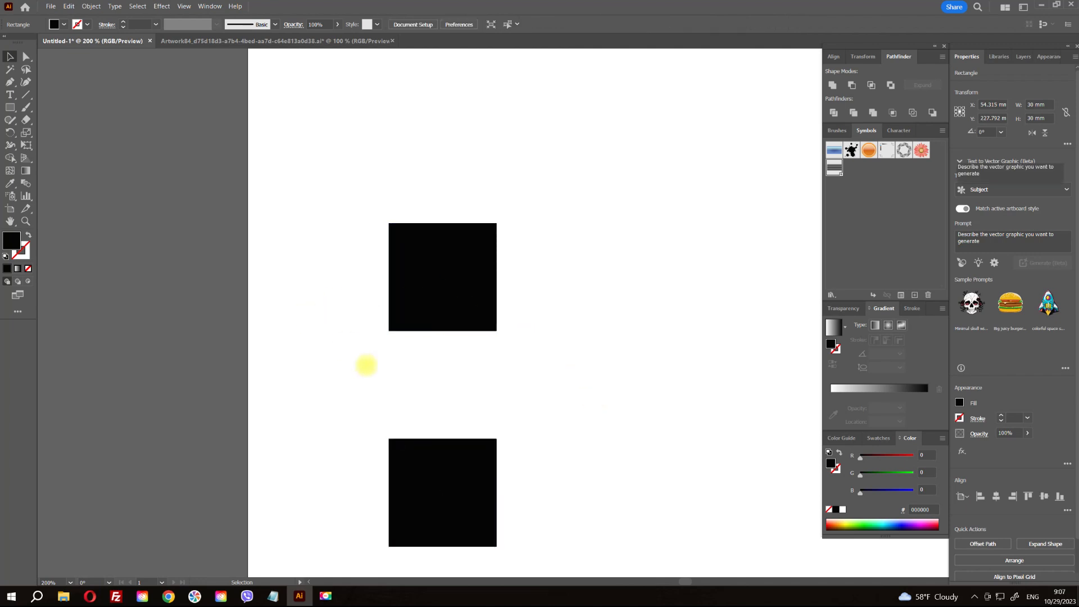
Repeat the offset copy downward until the column contains ten evenly spaced squares
{"action": "scroll", "coordinate": [363, 364], "scroll_direction": "down", "scroll_amount": 2}
{"action": "scroll", "coordinate": [532, 342], "scroll_direction": "down", "scroll_amount": 3}
{"action": "scroll", "coordinate": [464, 292], "scroll_direction": "down", "scroll_amount": 1}
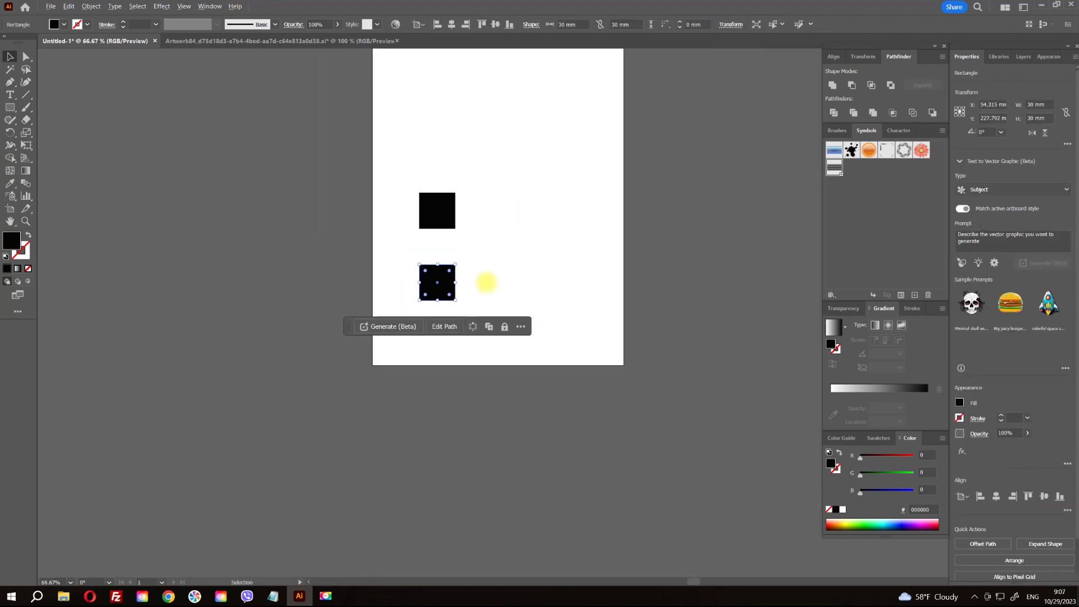
{"action": "key", "text": "ctrl+d"}
{"action": "key", "text": "ctrl+d"}
{"action": "key", "text": "ctrl+d"}
{"action": "key", "text": "ctrl+d"}
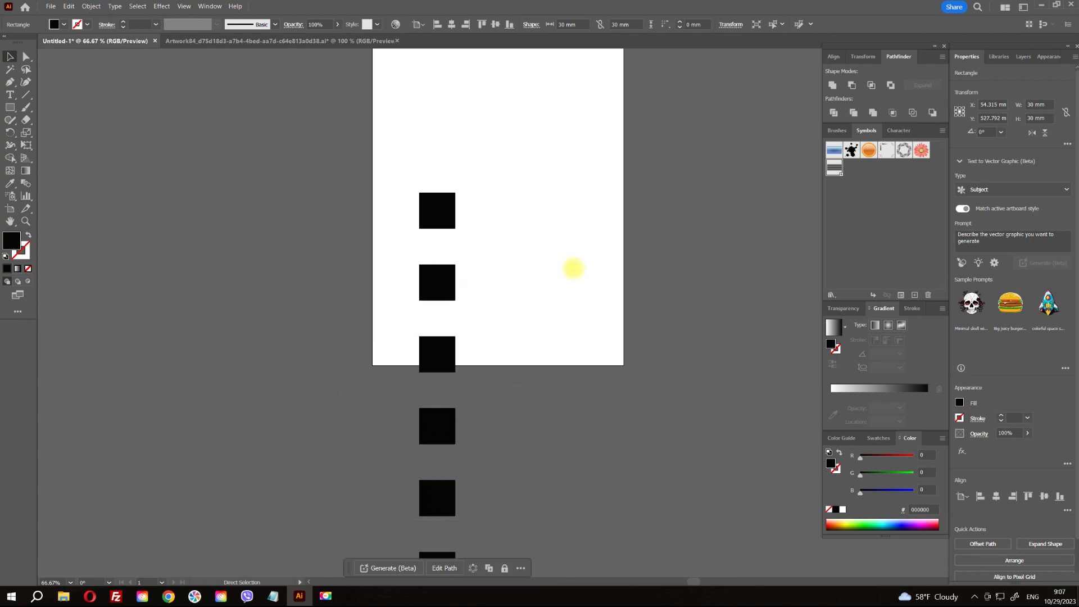
{"action": "scroll", "coordinate": [574, 340], "scroll_direction": "down", "scroll_amount": 1}
{"action": "scroll", "coordinate": [585, 318], "scroll_direction": "down", "scroll_amount": 2}
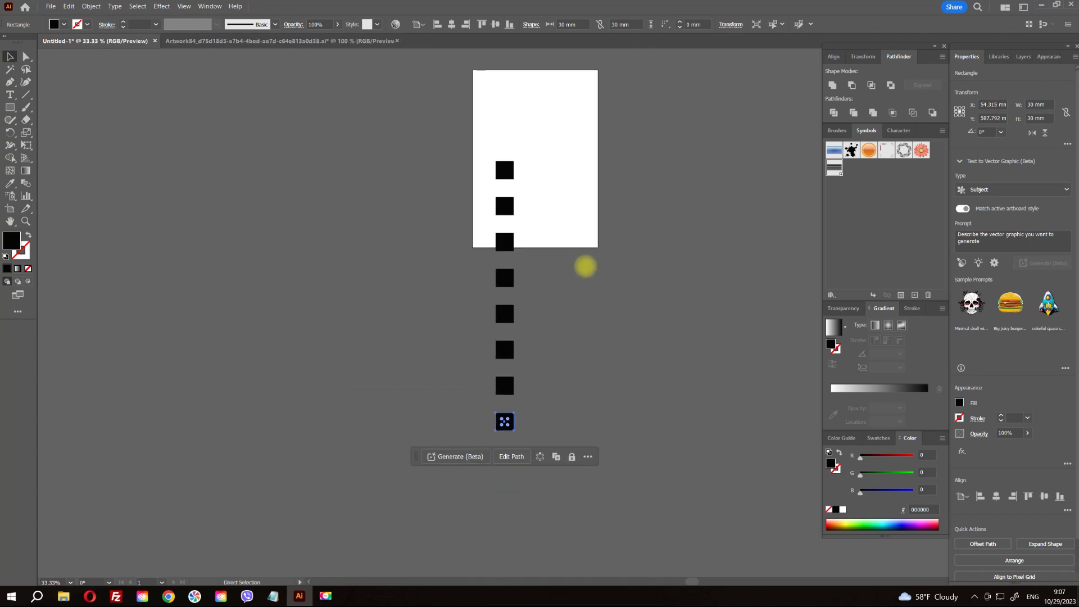
{"action": "key", "text": "ctrl+d"}
{"action": "key", "text": "ctrl+d"}
Select all ten squares and scale them down proportionally to a column about 6.3 mm wide and 120 mm tall
{"action": "left_click_drag", "start_coordinate": [548, 134], "coordinate": [453, 559]}
{"action": "left_click_drag", "start_coordinate": [504, 500], "coordinate": [497, 233]}
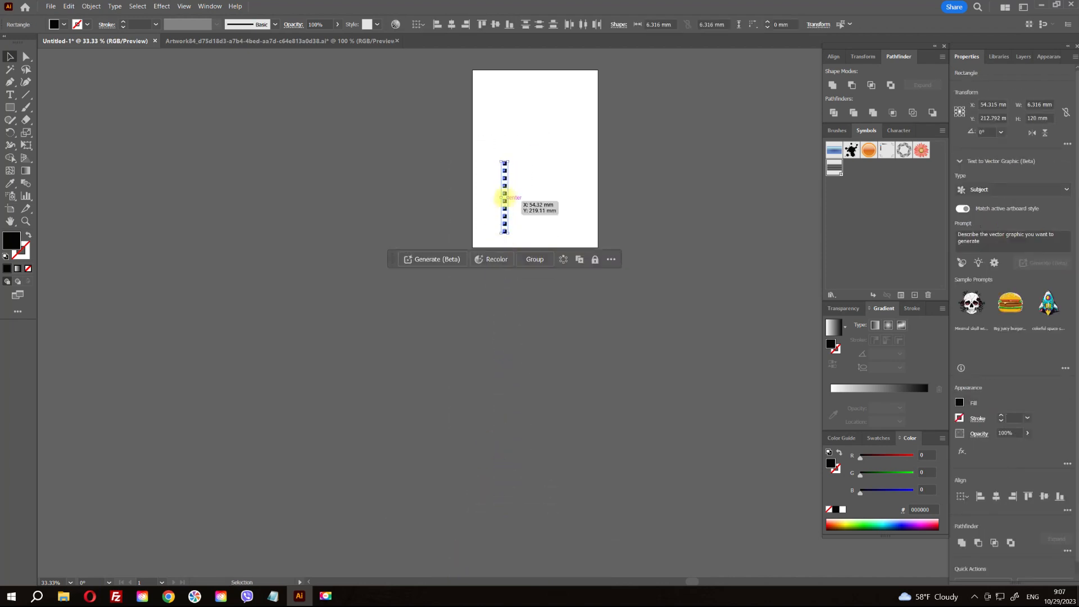
{"action": "scroll", "coordinate": [503, 197], "scroll_direction": "up", "scroll_amount": 5}
{"action": "scroll", "coordinate": [520, 257], "scroll_direction": "down", "scroll_amount": 4}
{"action": "key", "text": "a"}
{"action": "left_click_drag", "start_coordinate": [496, 257], "coordinate": [601, 280]}
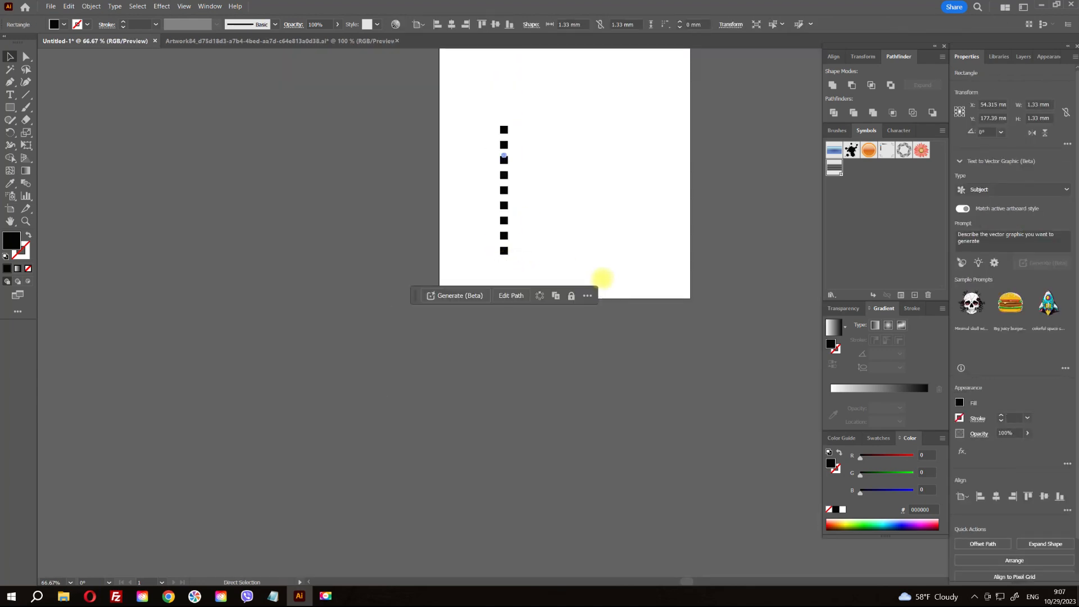
{"action": "left_click", "coordinate": [600, 253]}
{"action": "left_click_drag", "start_coordinate": [584, 200], "coordinate": [626, 256]}
{"action": "left_click_drag", "start_coordinate": [585, 153], "coordinate": [539, 256]}
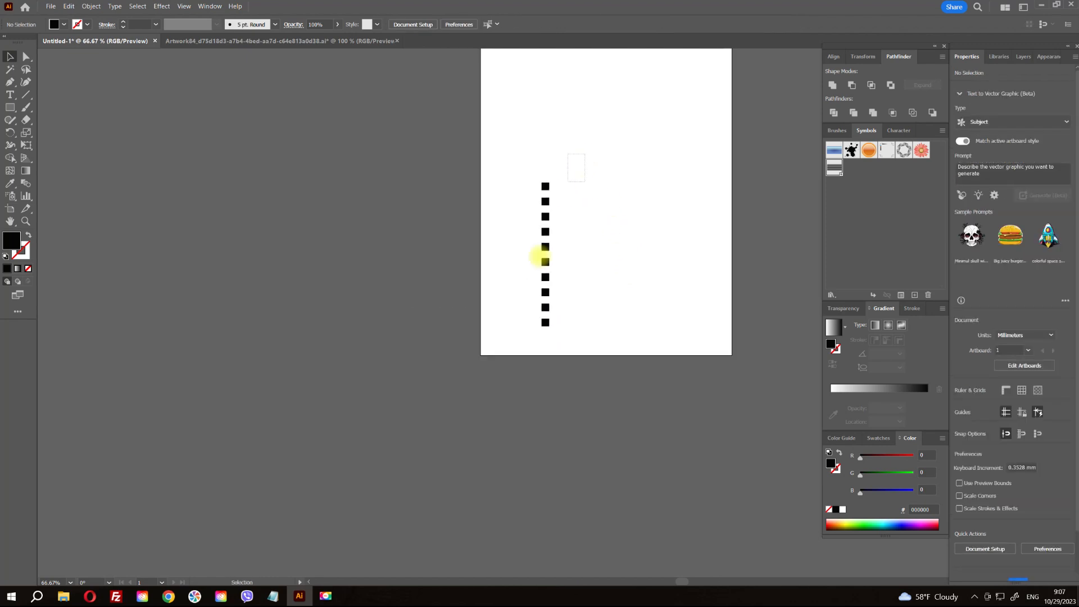
Select only the left anchor points of all ten squares and pull them left to form stripes about 334 mm long
{"action": "left_click", "coordinate": [25, 57]}
{"action": "left_click", "coordinate": [435, 133]}
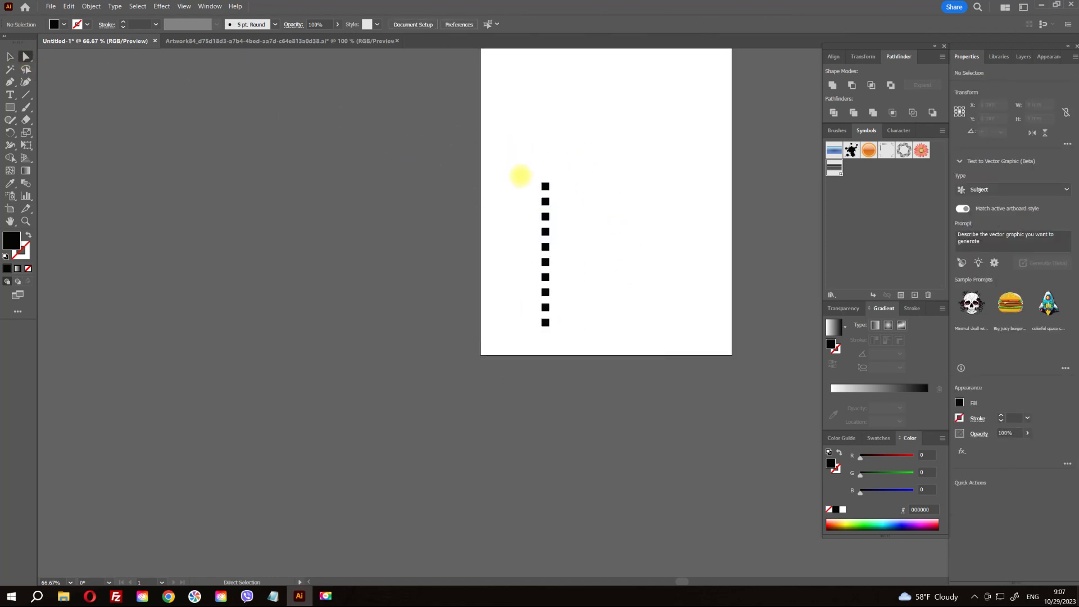
{"action": "scroll", "coordinate": [534, 192], "scroll_direction": "up", "scroll_amount": 1}
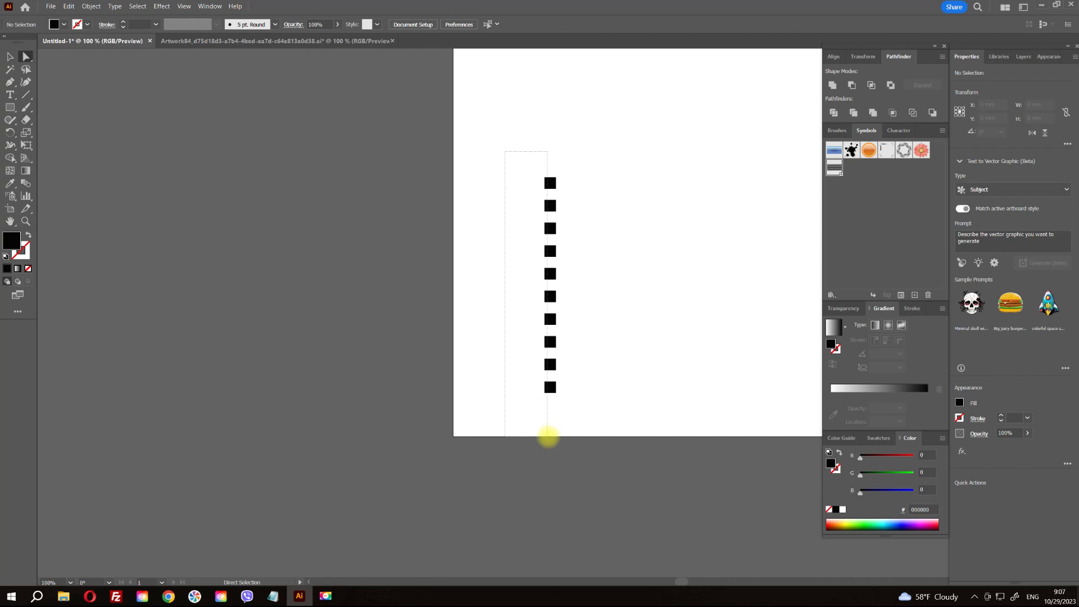
{"action": "left_click", "coordinate": [547, 385]}
{"action": "scroll", "coordinate": [544, 387], "scroll_direction": "up", "scroll_amount": 3}
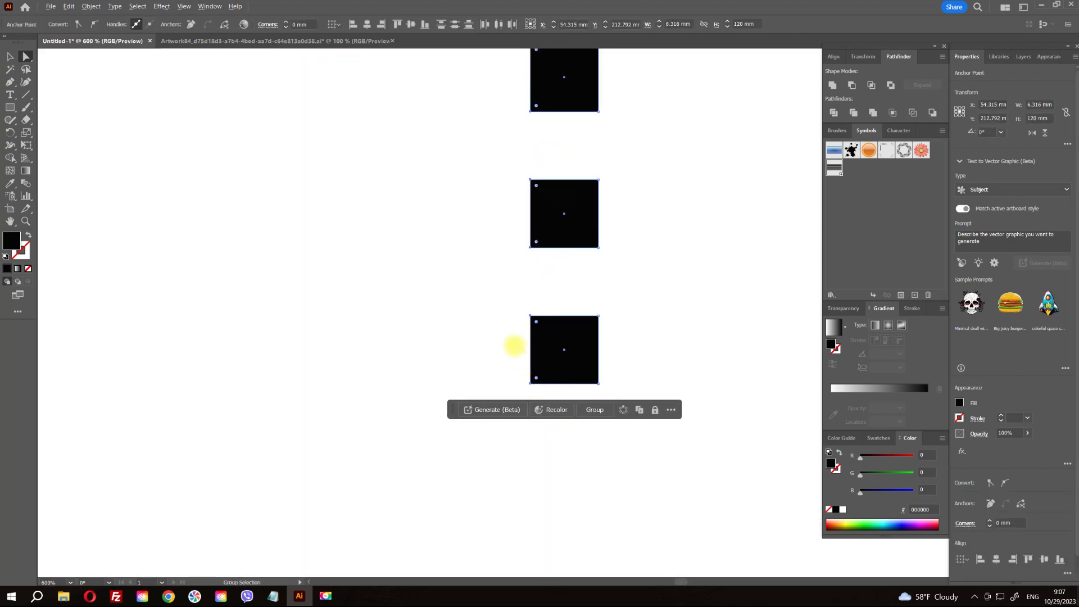
{"action": "scroll", "coordinate": [514, 345], "scroll_direction": "down", "scroll_amount": 7}
{"action": "left_click_drag", "start_coordinate": [519, 207], "coordinate": [134, 200]}
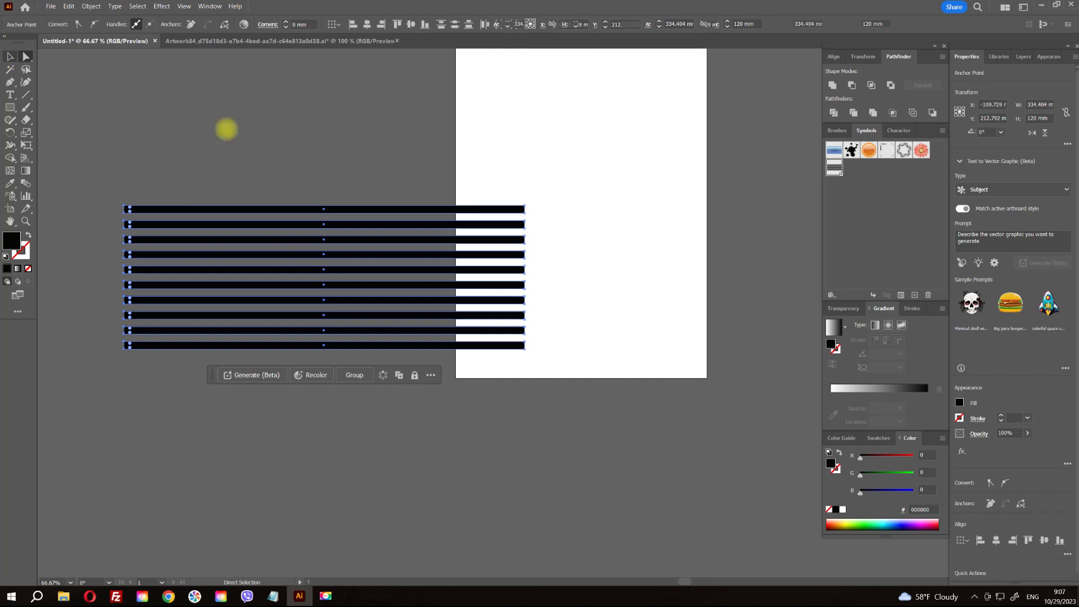
Group the ten horizontal stripes into one object
{"action": "key", "text": "v"}
{"action": "right_click", "coordinate": [374, 207]}
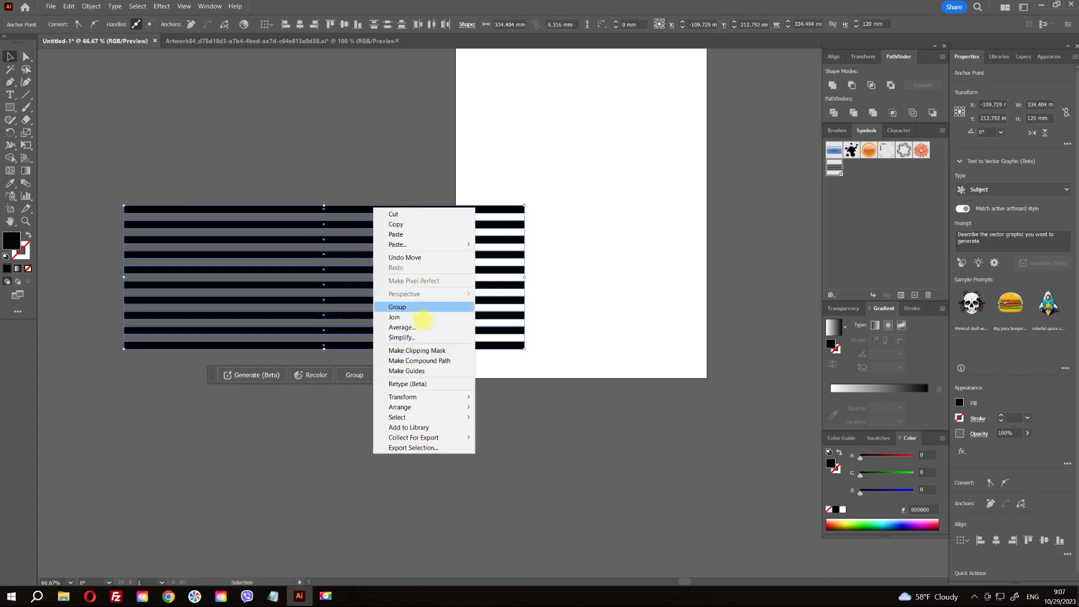
{"action": "left_click", "coordinate": [421, 307]}
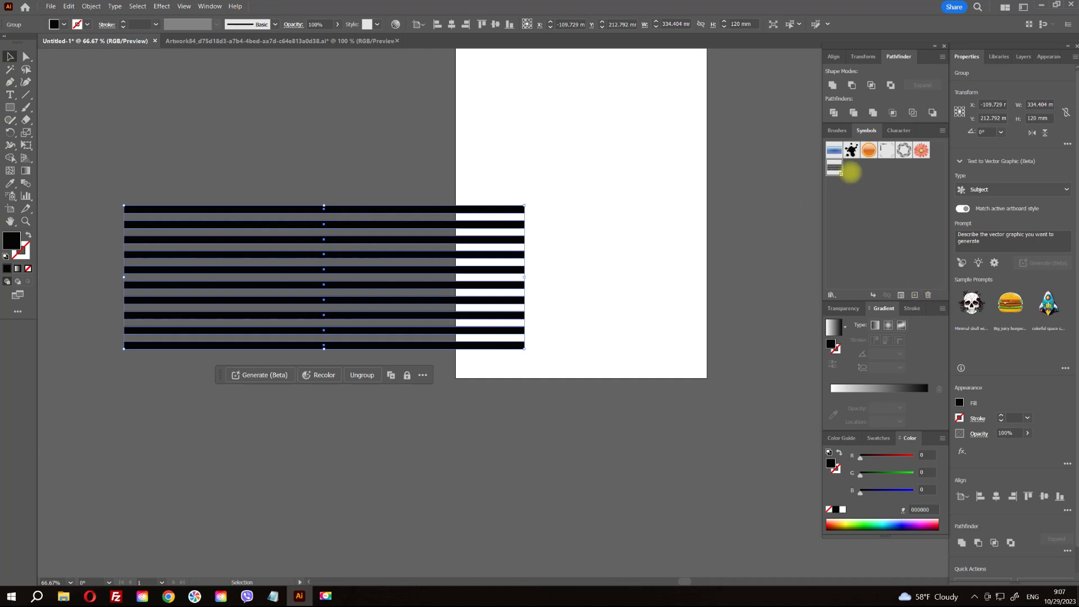
Save the stripe group as a dynamic Movie Clip symbol and delete the older stripe symbol from the symbol library
{"action": "left_click_drag", "start_coordinate": [344, 224], "coordinate": [884, 227]}
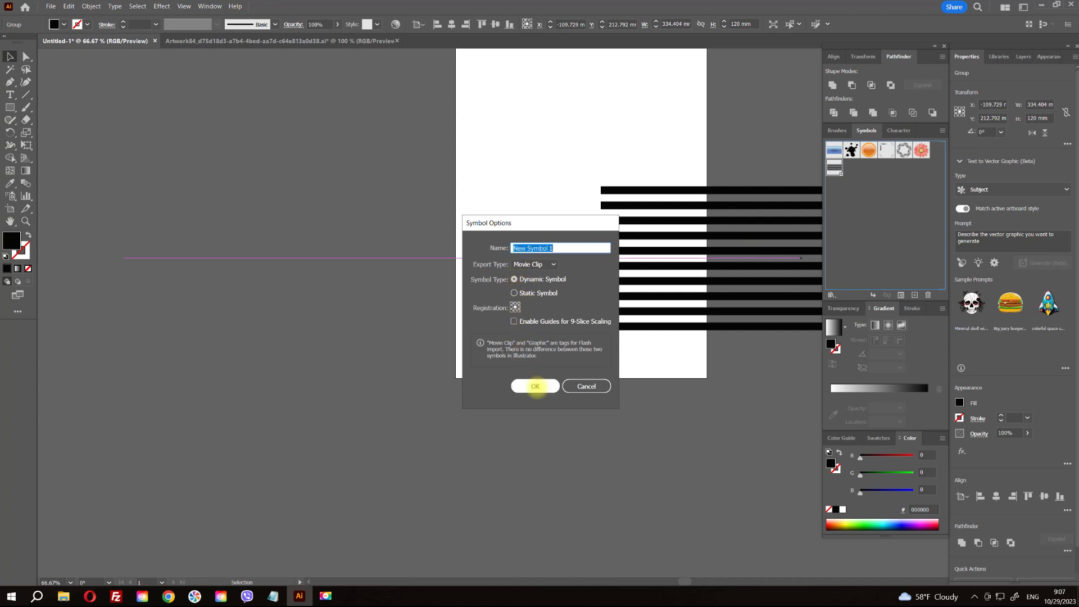
{"action": "left_click", "coordinate": [535, 386]}
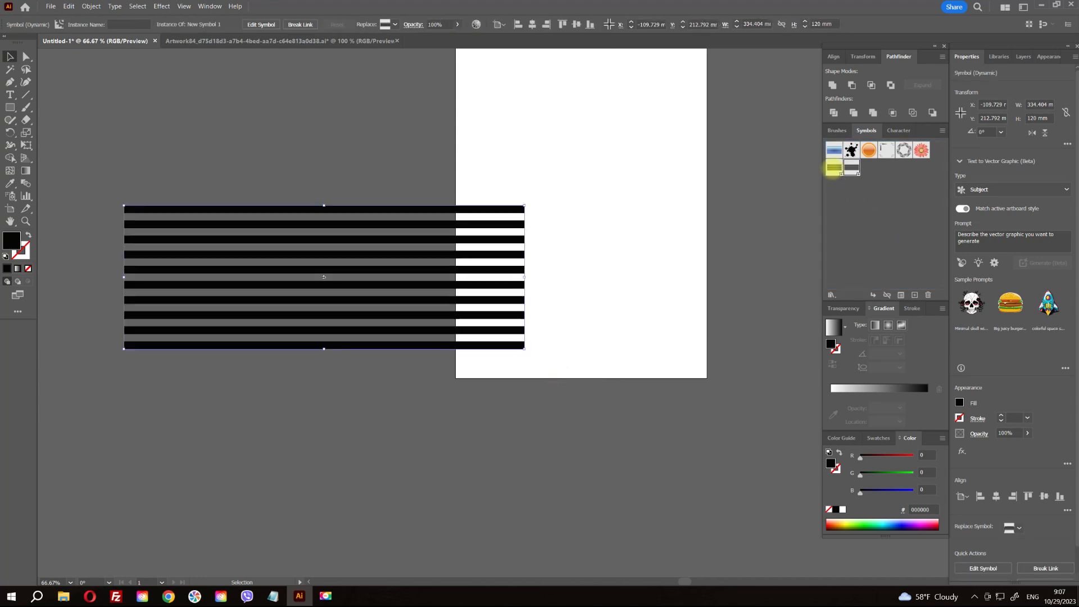
{"action": "left_click", "coordinate": [928, 294]}
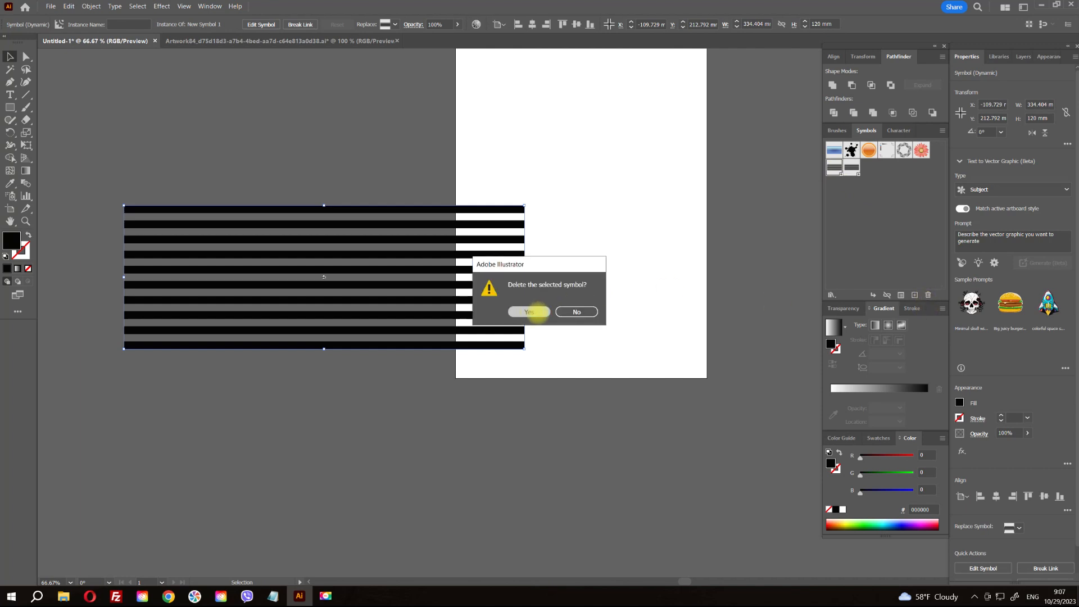
{"action": "left_click", "coordinate": [535, 311]}
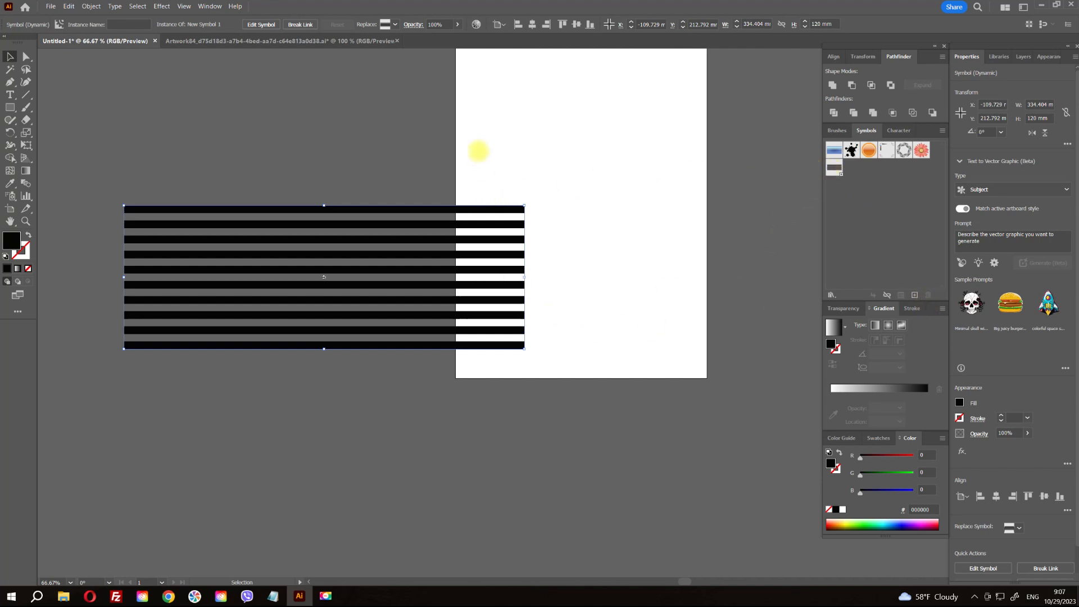
Move the striped symbol instance completely off the artboard, down and to its left
{"action": "left_click", "coordinate": [478, 151]}
{"action": "left_click_drag", "start_coordinate": [422, 142], "coordinate": [463, 337]}
{"action": "left_click_drag", "start_coordinate": [425, 392], "coordinate": [187, 440]}
Draw a black circle about 113 mm in diameter outside the artboard, above the stripes
{"action": "left_click", "coordinate": [10, 107]}
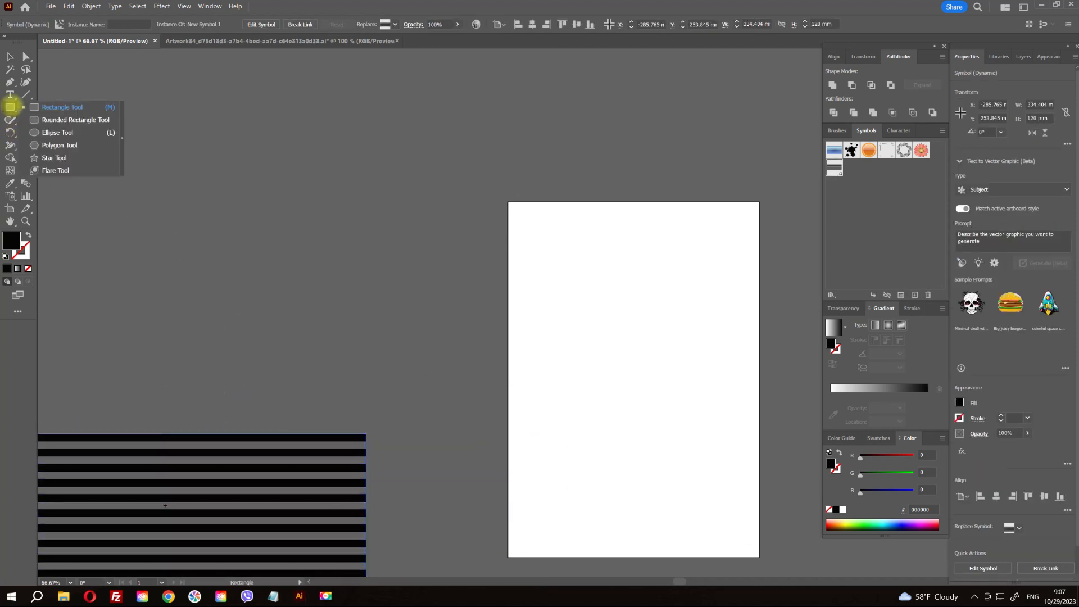
{"action": "left_click", "coordinate": [68, 133]}
{"action": "left_click_drag", "start_coordinate": [197, 186], "coordinate": [332, 321]}
Delete the circle's left anchor point to leave only its right half
{"action": "left_click", "coordinate": [25, 57]}
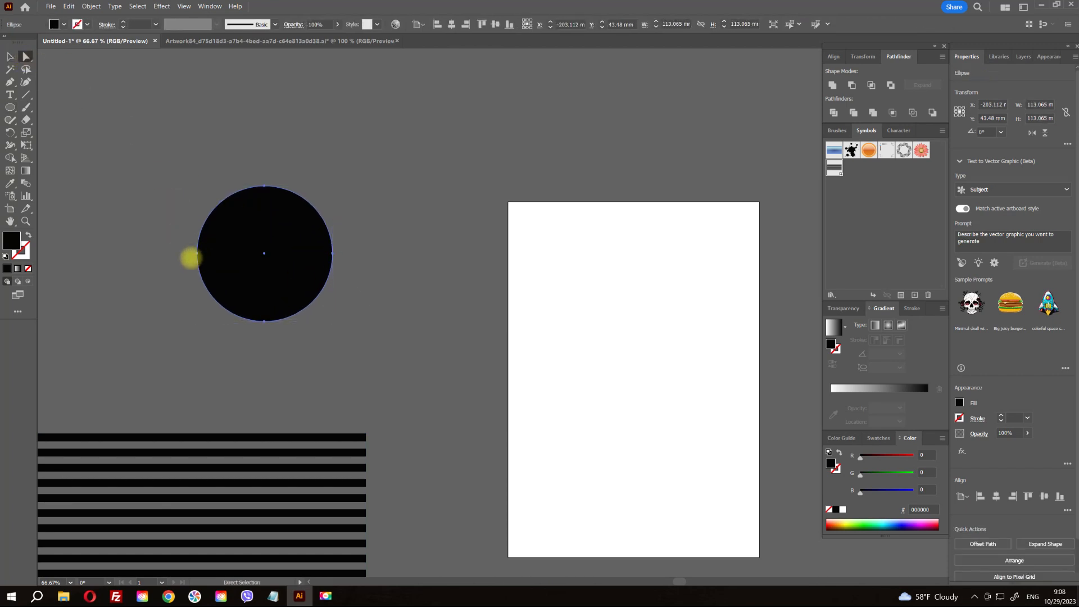
{"action": "left_click_drag", "start_coordinate": [179, 230], "coordinate": [211, 264]}
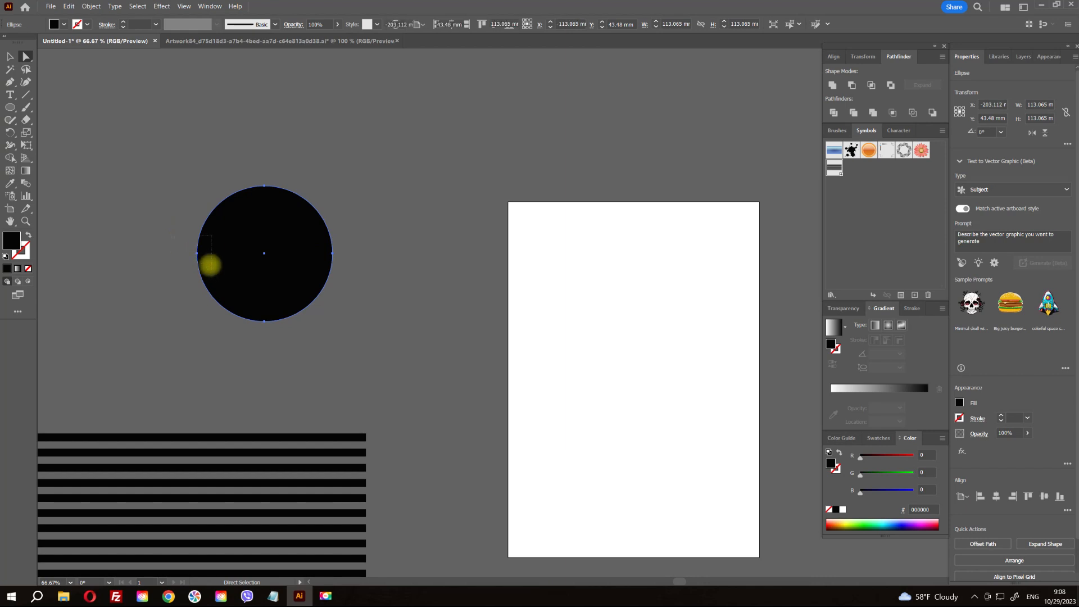
{"action": "key", "text": "Delete"}
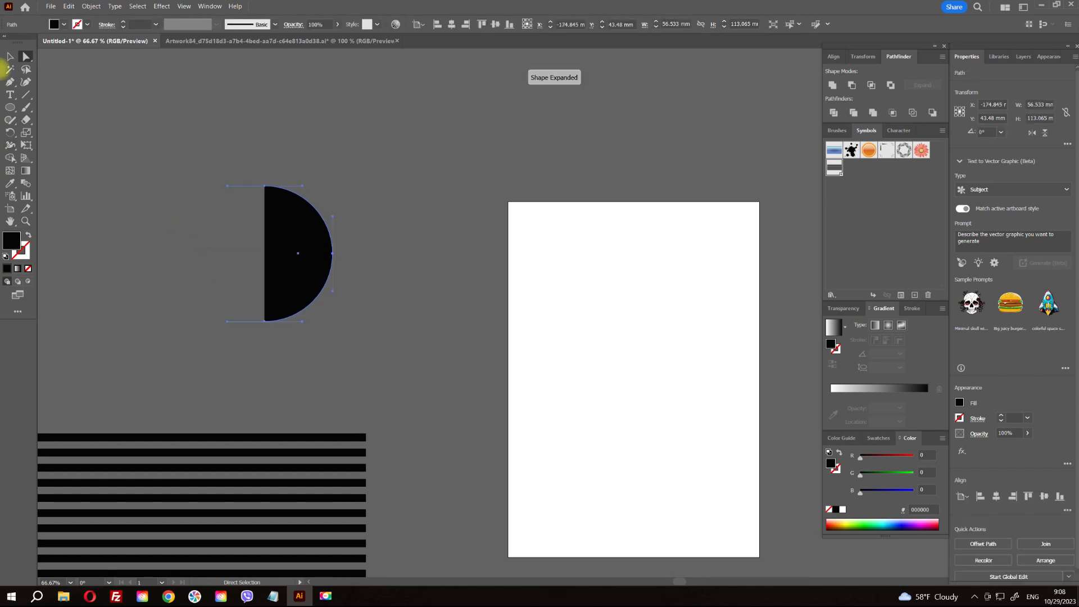
Place a copy of the half circle in the middle of the artboard, keeping the original beside it
{"action": "left_click", "coordinate": [9, 56]}
{"action": "left_click_drag", "start_coordinate": [301, 237], "coordinate": [489, 292]}
{"action": "left_click_drag", "start_coordinate": [470, 241], "coordinate": [501, 365]}
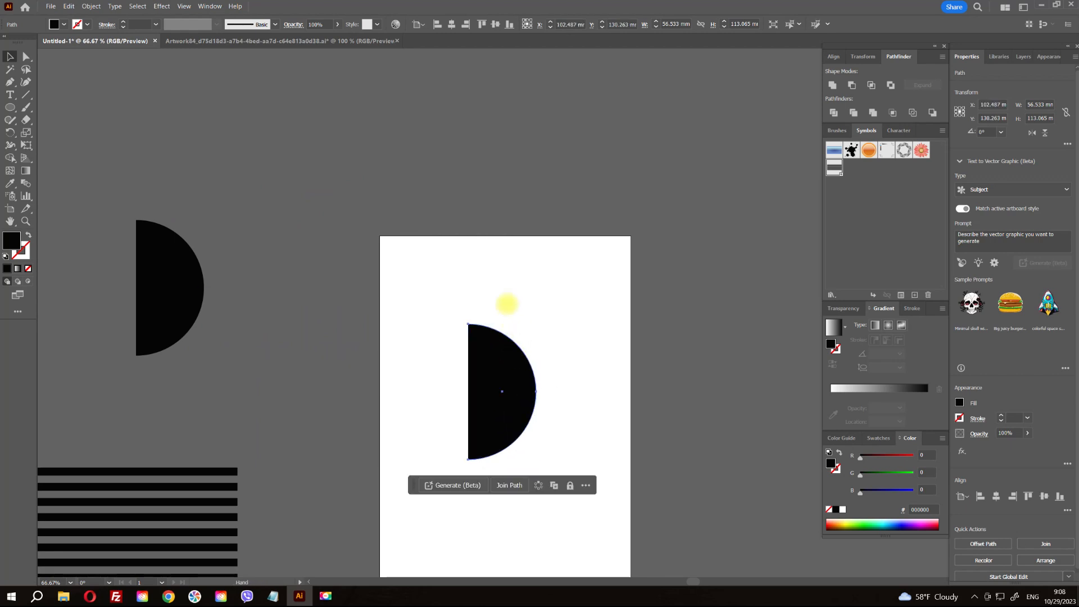
{"action": "scroll", "coordinate": [237, 86], "scroll_direction": "down", "scroll_amount": 2}
{"action": "scroll", "coordinate": [237, 85], "scroll_direction": "right", "scroll_amount": 1}
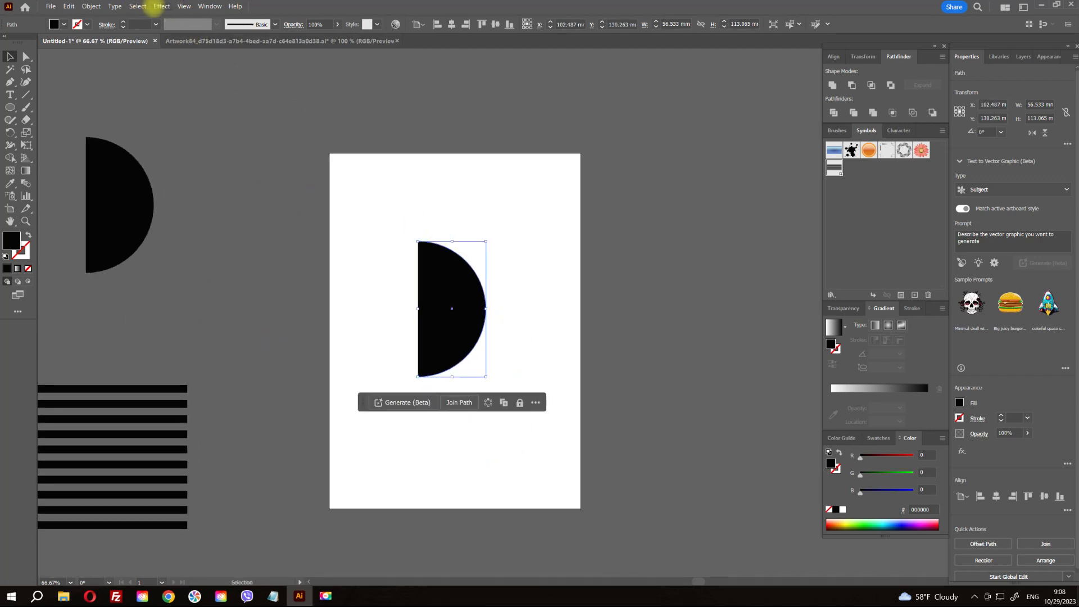
Apply the classic 3D Revolve effect to the half circle on the artboard with its surface set to No Shading
{"action": "left_click", "coordinate": [162, 7]}
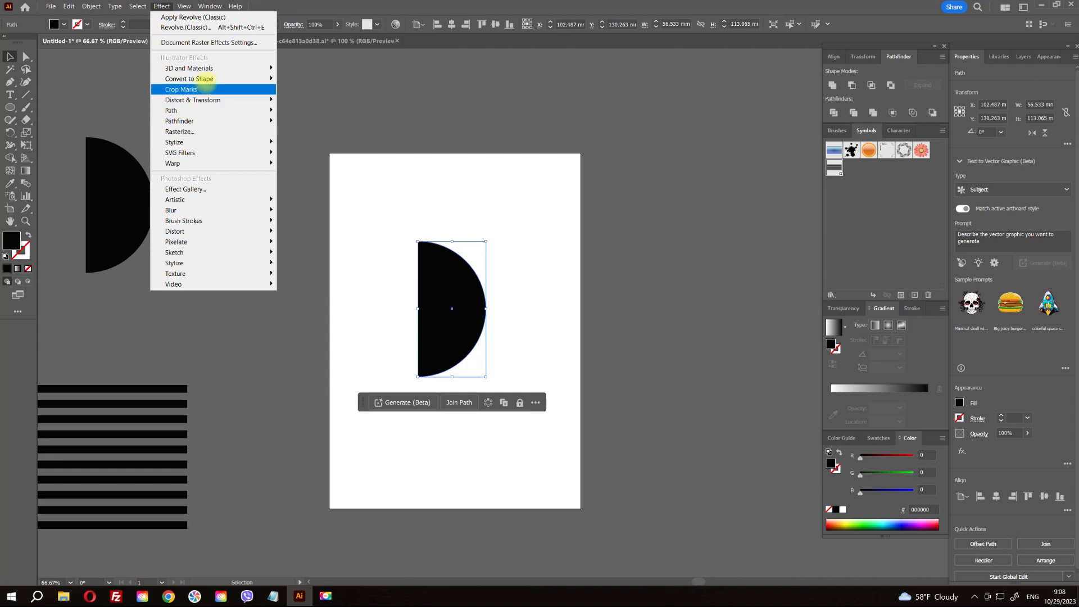
{"action": "mouse_move", "coordinate": [208, 69]}
{"action": "mouse_move", "coordinate": [342, 119]}
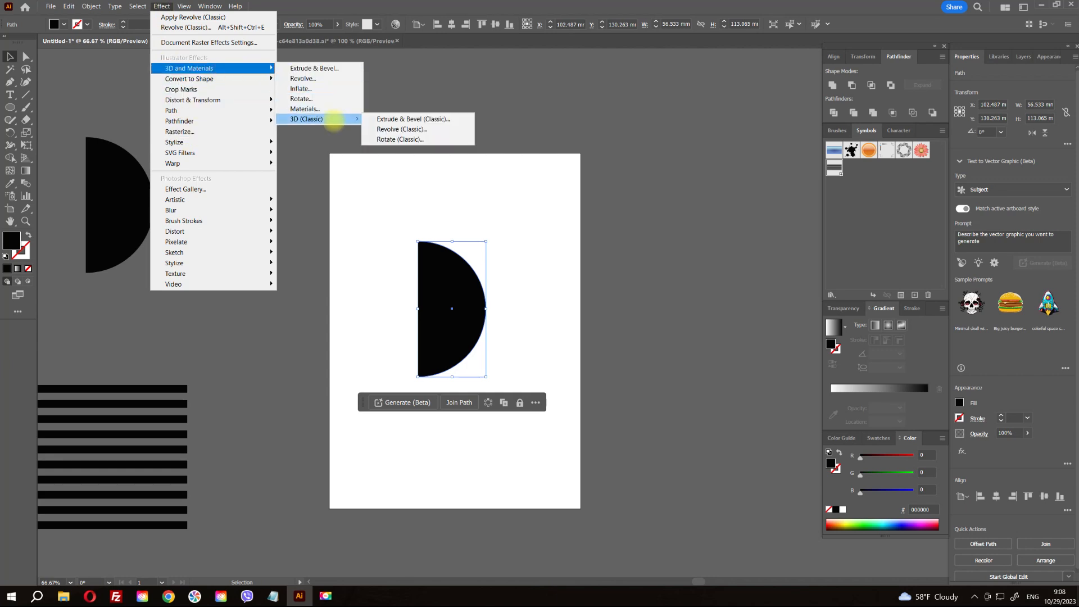
{"action": "left_click", "coordinate": [419, 130]}
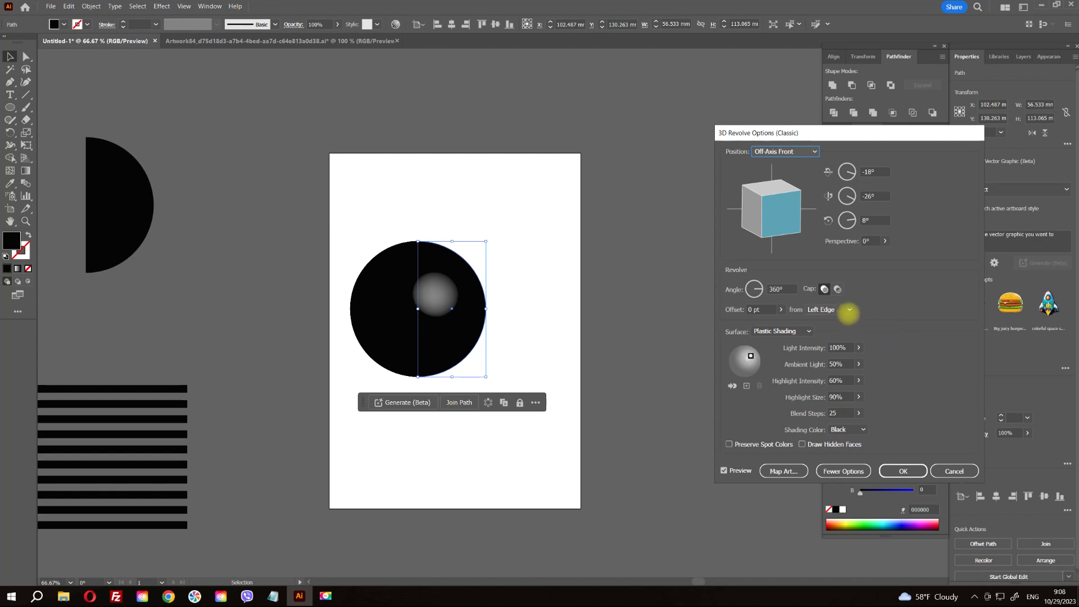
{"action": "left_click", "coordinate": [787, 331]}
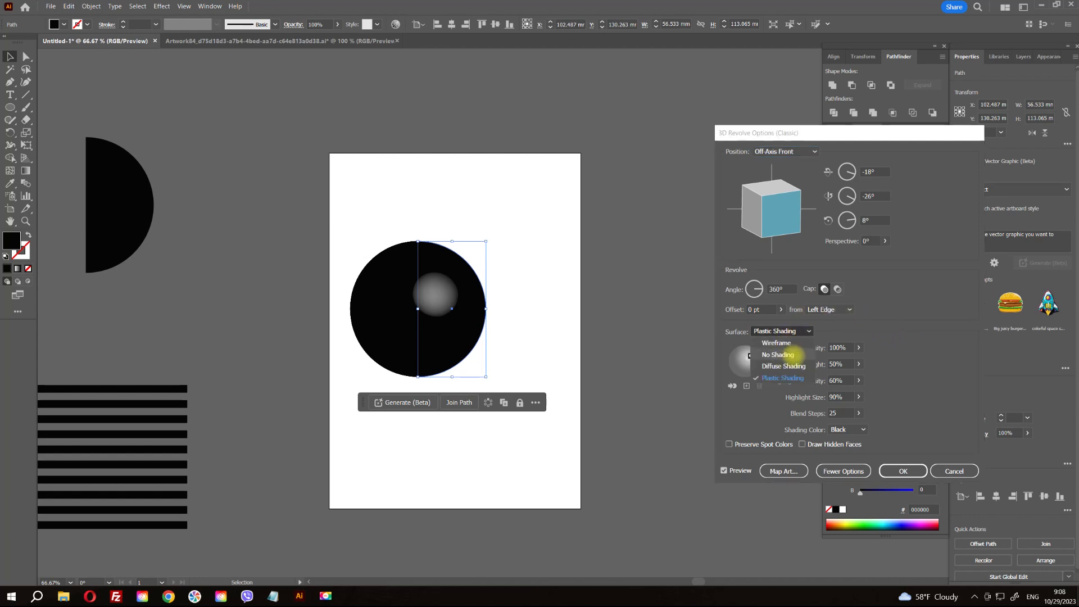
{"action": "left_click", "coordinate": [778, 355]}
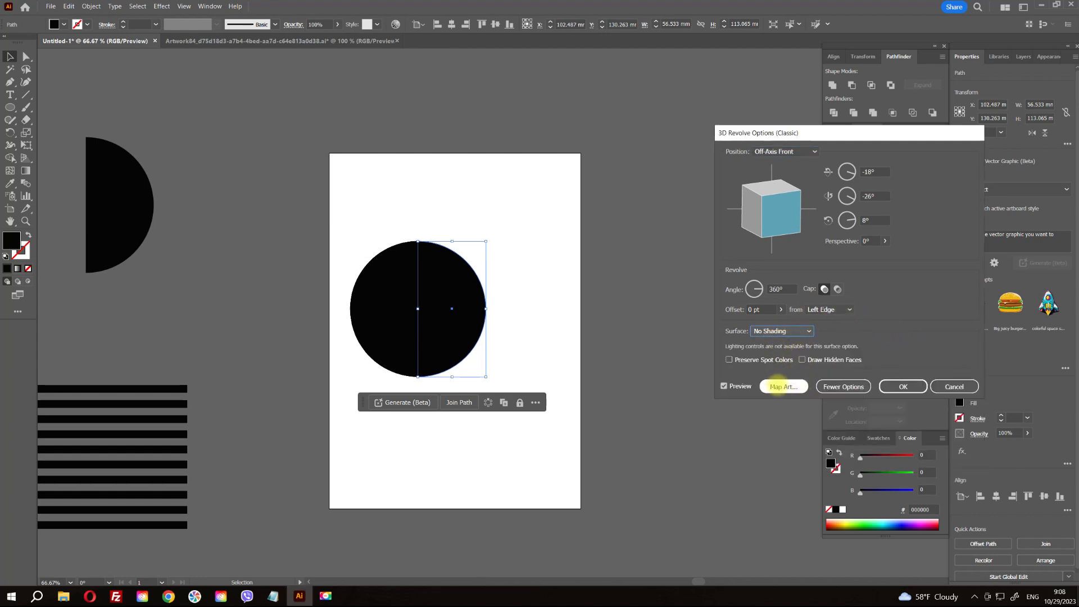
Map the stripe symbol New Symbol 1 onto the revolved half circle's surface, scaled to fit
{"action": "left_click", "coordinate": [780, 385]}
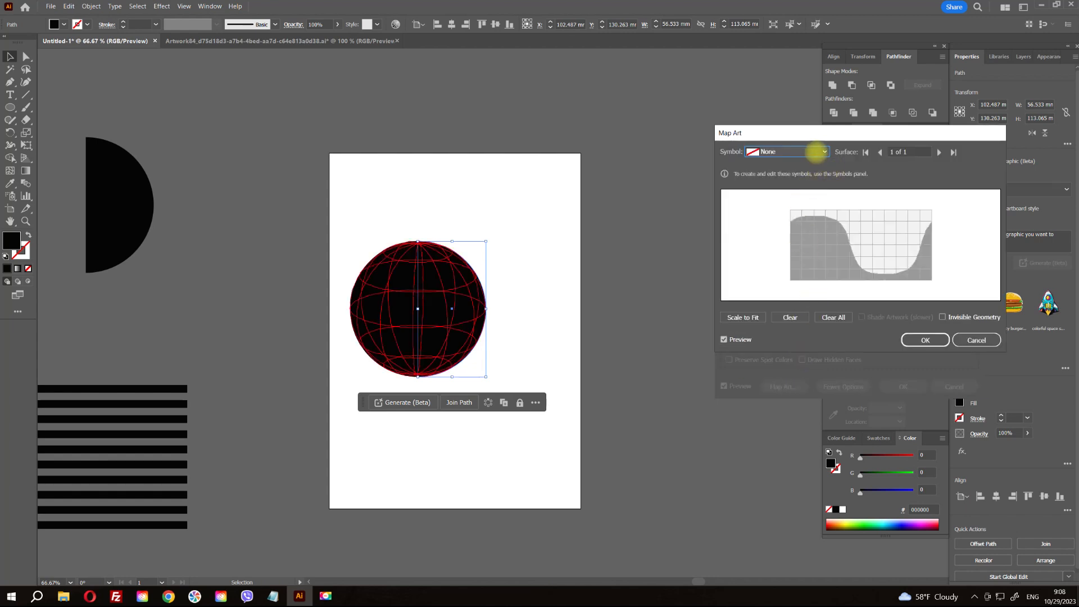
{"action": "left_click", "coordinate": [816, 150]}
{"action": "left_click", "coordinate": [762, 246]}
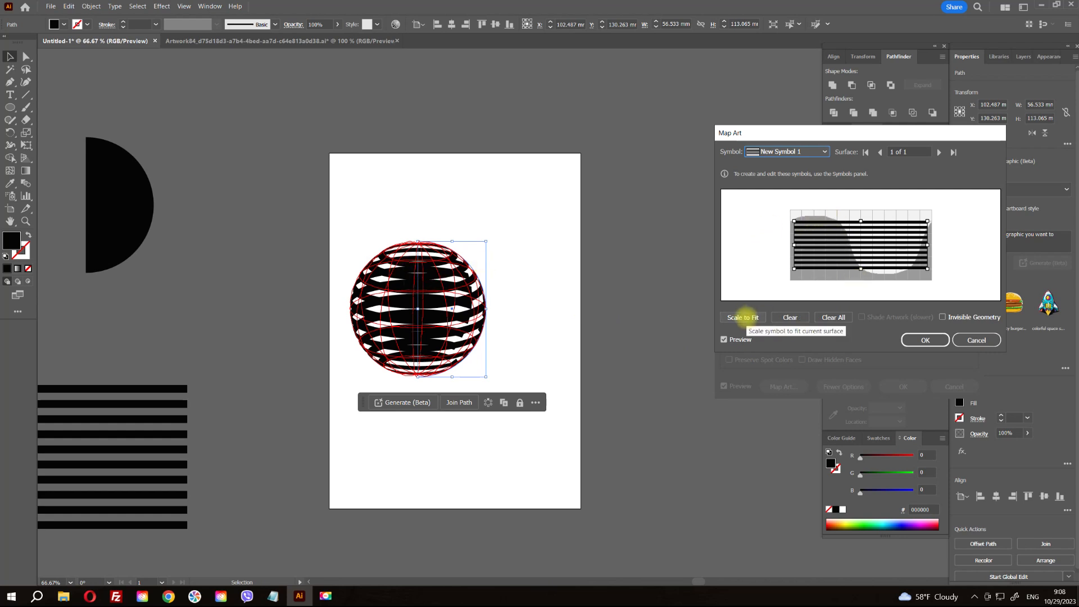
{"action": "left_click", "coordinate": [745, 318]}
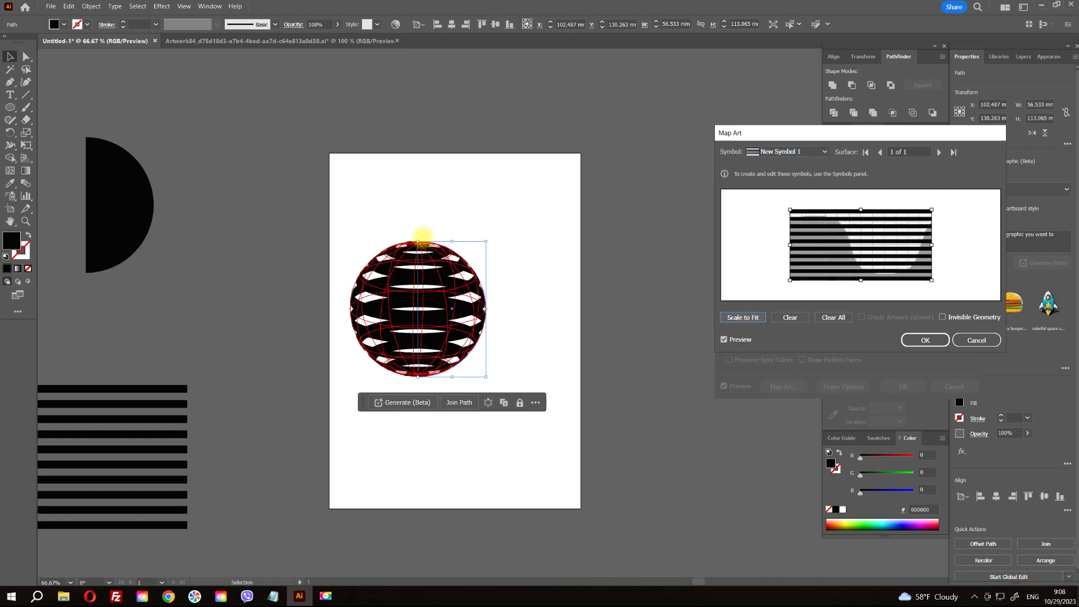
Try narrowing, flattening and widening the mapped stripe symbol on the surface to vary the sphere's stripes
{"action": "mouse_move", "coordinate": [860, 210]}
{"action": "left_mouse_down"}
{"action": "mouse_move", "coordinate": [862, 236]}
{"action": "mouse_move", "coordinate": [857, 202]}
{"action": "left_mouse_up"}
{"action": "left_click_drag", "start_coordinate": [931, 241], "coordinate": [859, 241]}
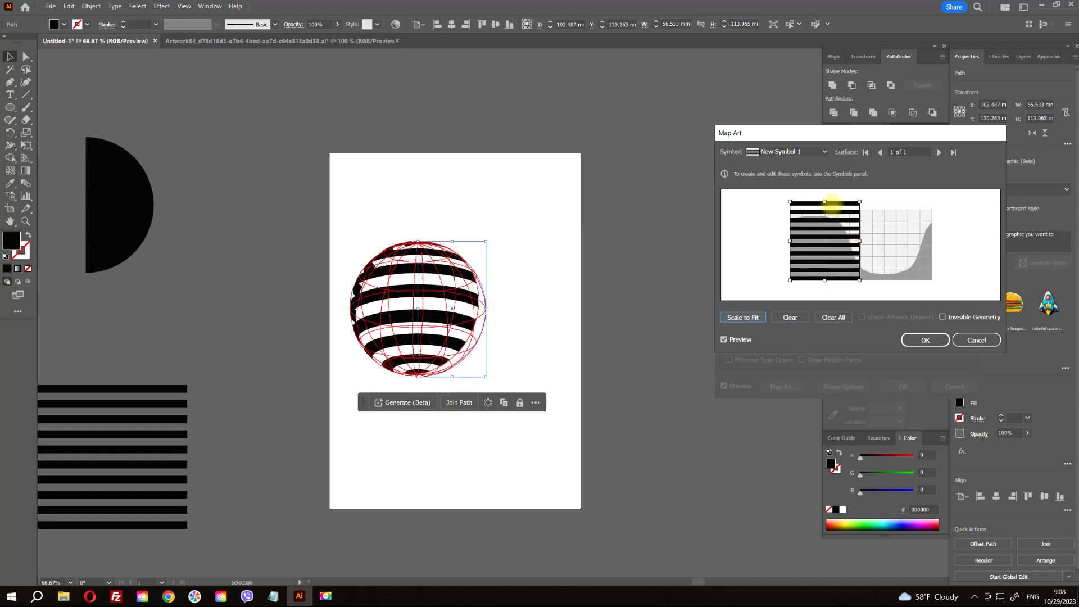
{"action": "left_click_drag", "start_coordinate": [825, 202], "coordinate": [957, 265]}
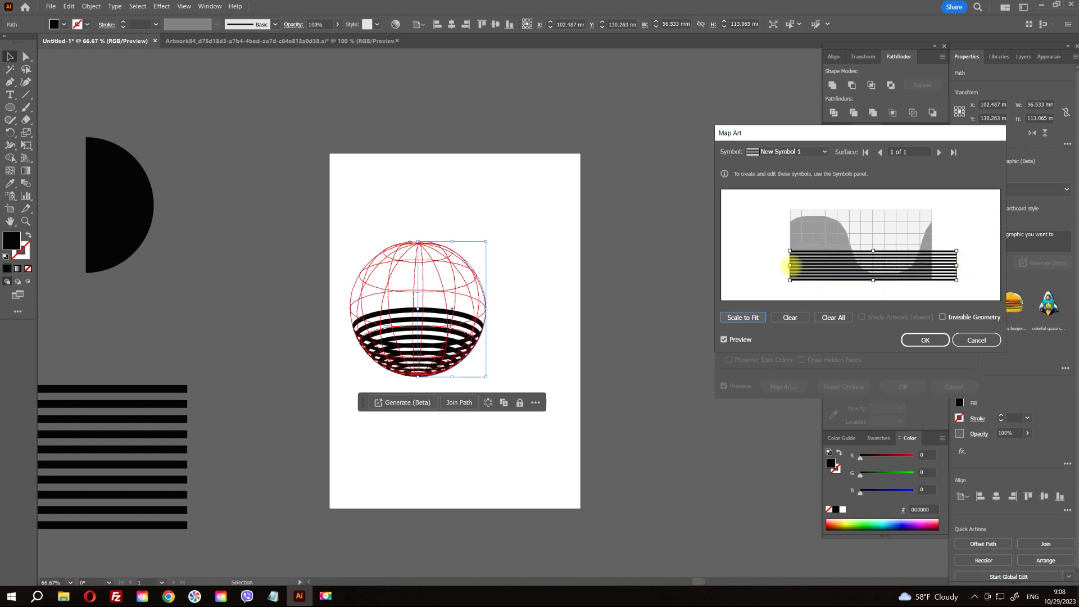
{"action": "left_click_drag", "start_coordinate": [789, 265], "coordinate": [755, 265]}
Scale the stripe symbol to fit the full surface and apply the mapped revolve effect
{"action": "left_click", "coordinate": [741, 314]}
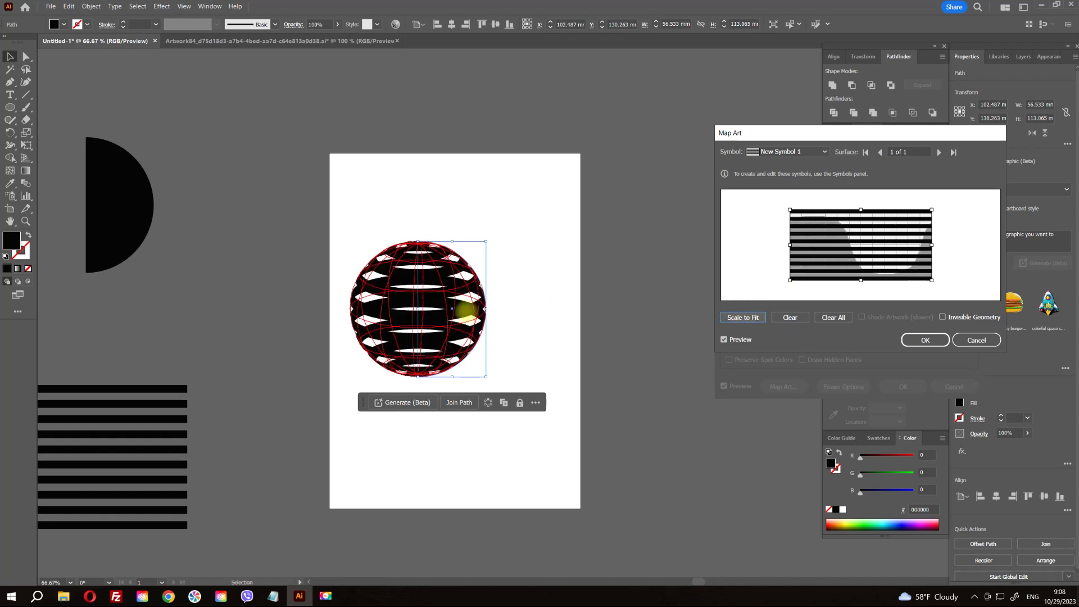
{"action": "left_click", "coordinate": [925, 340]}
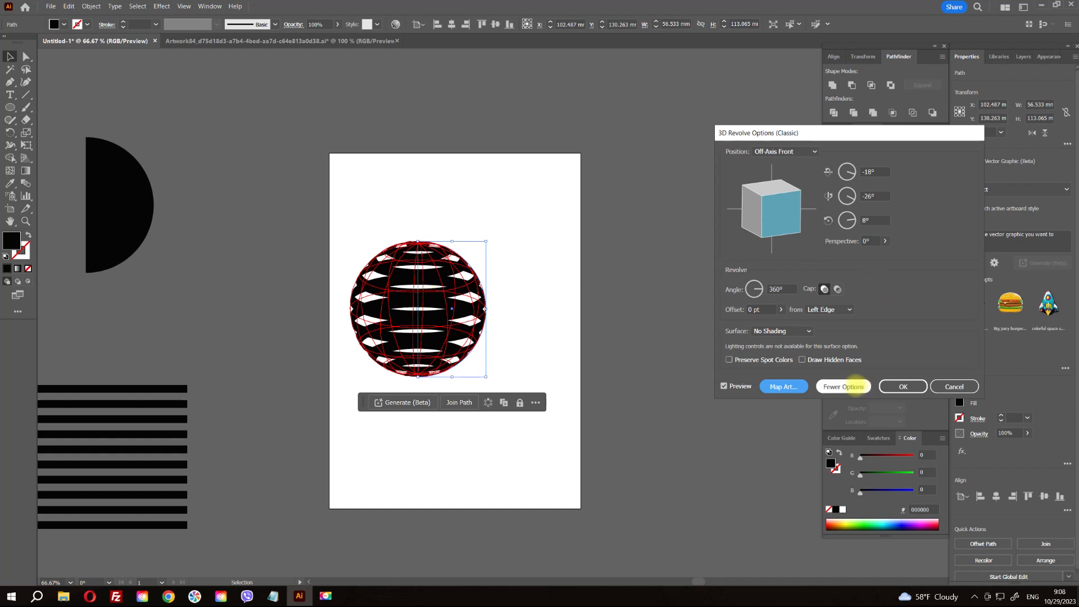
{"action": "left_click", "coordinate": [902, 386]}
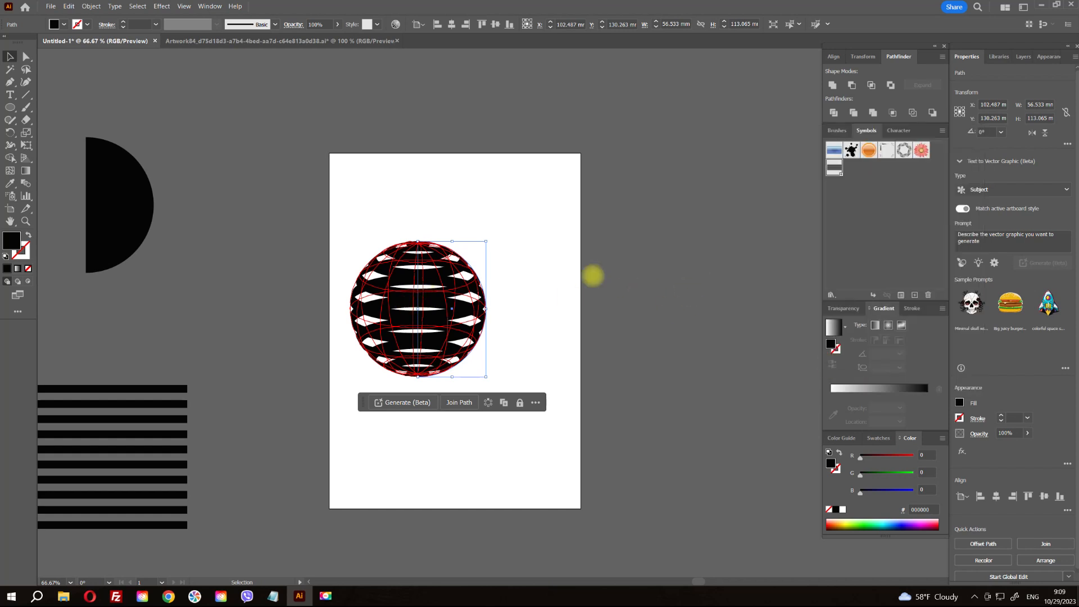
{"action": "left_click", "coordinate": [409, 188]}
{"action": "left_click_drag", "start_coordinate": [173, 223], "coordinate": [515, 219]}
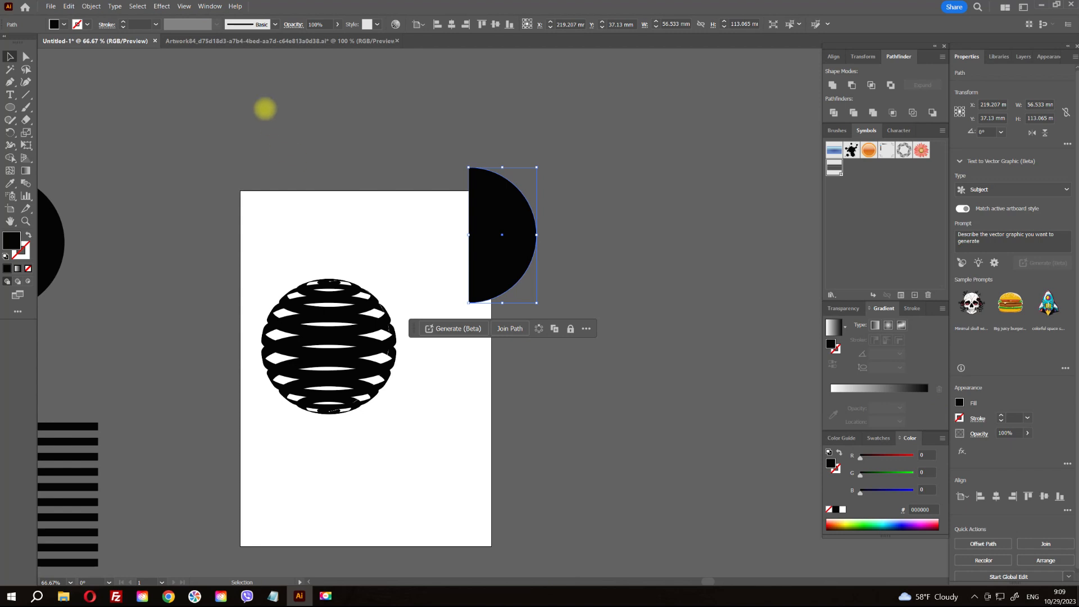
{"action": "key", "text": "ctrl+z"}
Duplicate the striped sphere to the right of the artboard and set the copy's revolve position to Top
{"action": "left_click", "coordinate": [362, 345]}
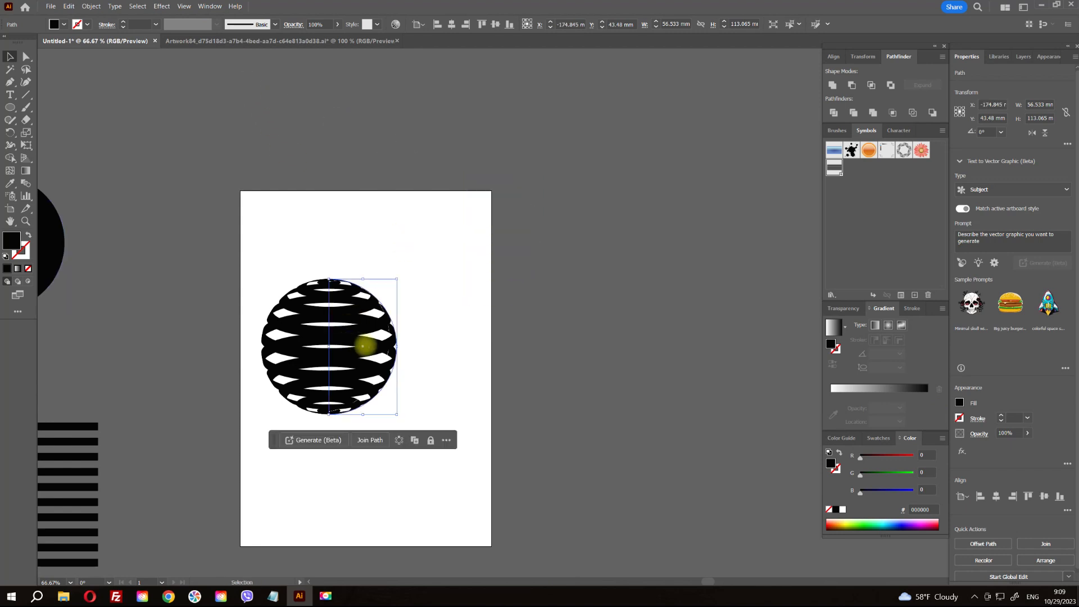
{"action": "left_click_drag", "start_coordinate": [362, 345], "coordinate": [628, 355]}
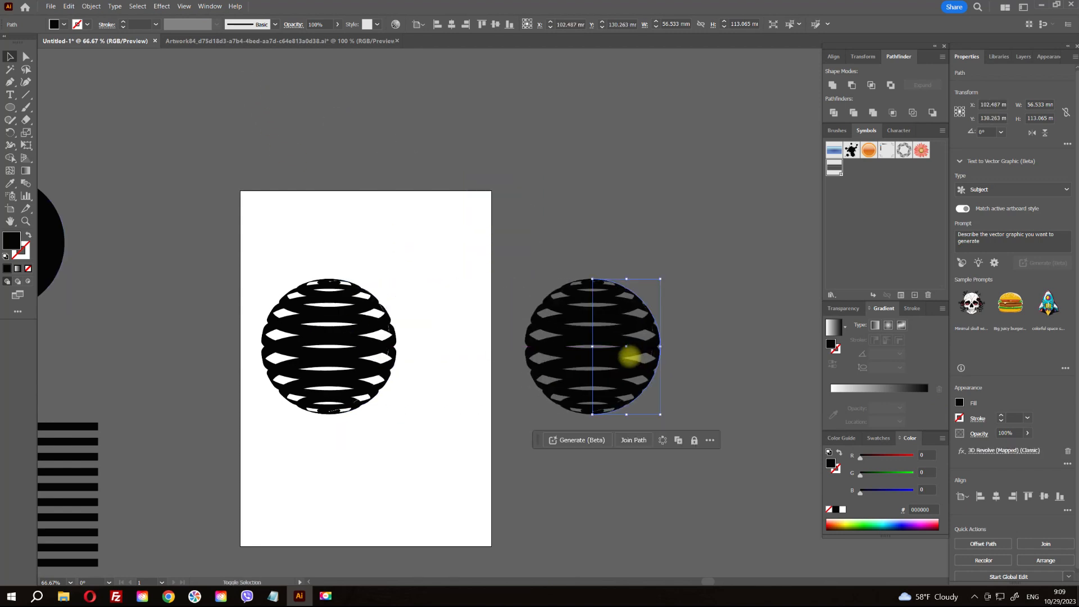
{"action": "left_click", "coordinate": [984, 450]}
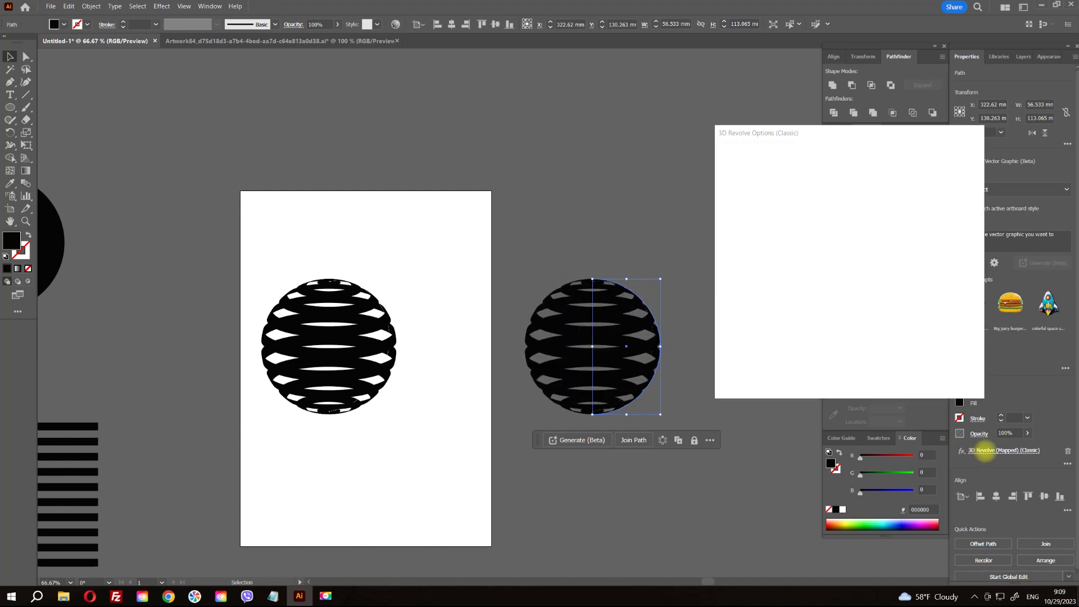
{"action": "left_click", "coordinate": [813, 151]}
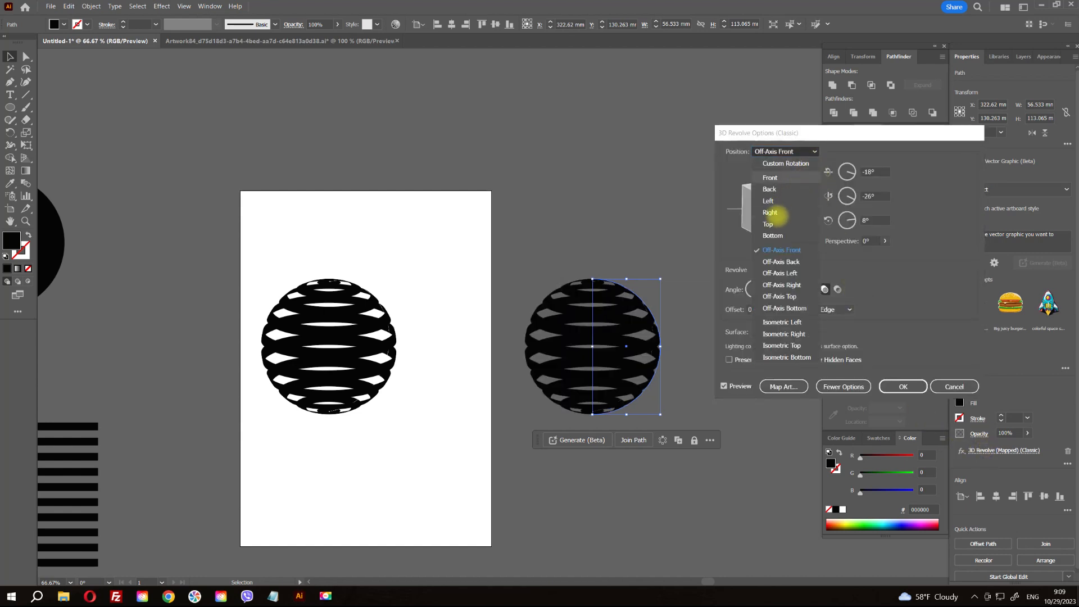
{"action": "left_click", "coordinate": [774, 223]}
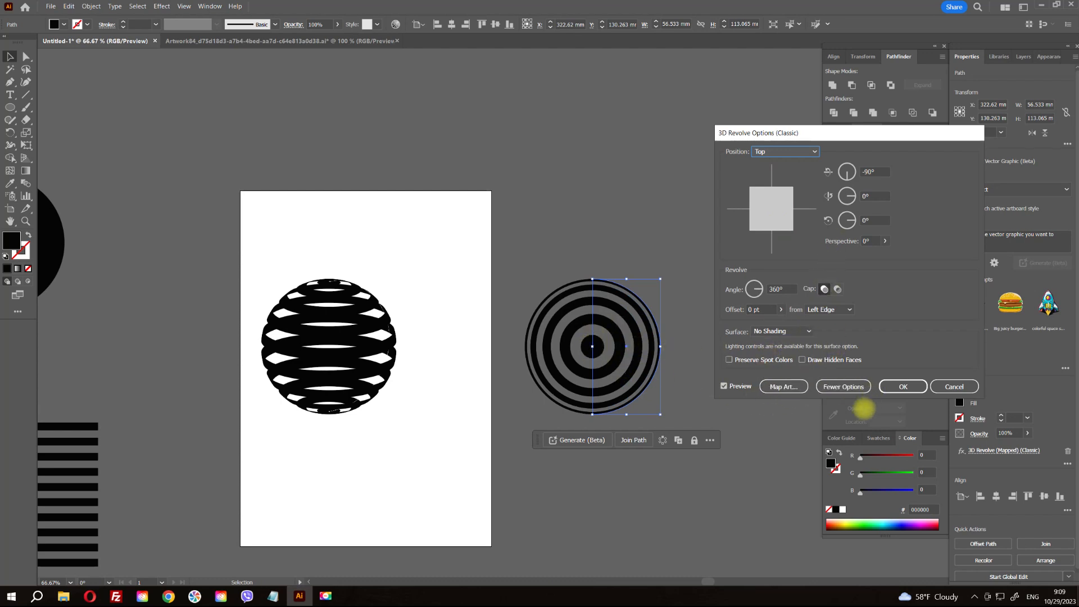
{"action": "left_click", "coordinate": [787, 387]}
{"action": "mouse_move", "coordinate": [860, 280]}
{"action": "left_mouse_down"}
{"action": "mouse_move", "coordinate": [862, 242]}
{"action": "mouse_move", "coordinate": [860, 267]}
{"action": "left_mouse_up"}
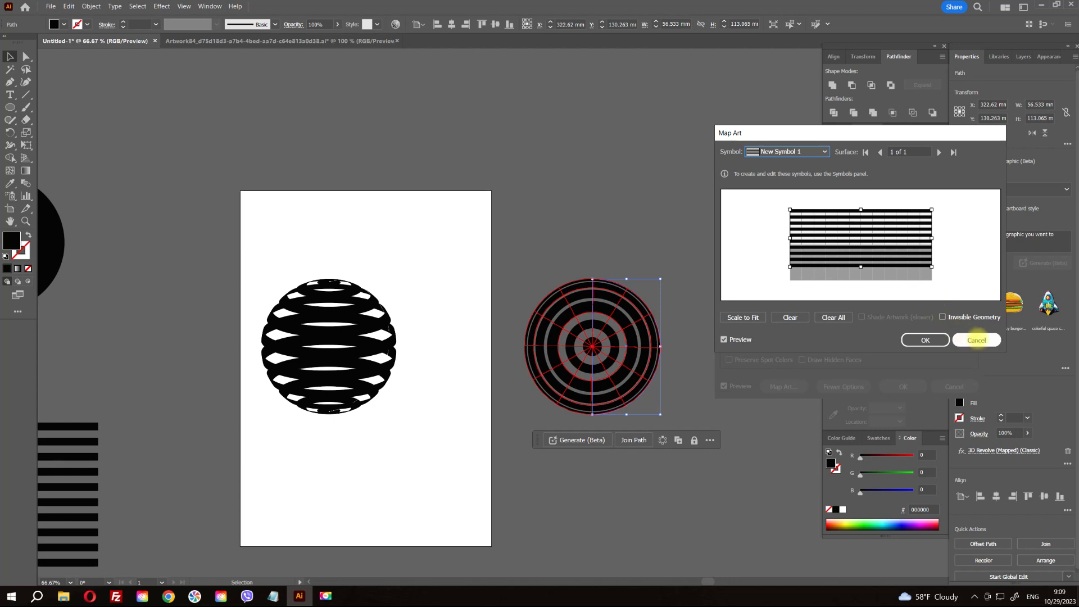
{"action": "left_click", "coordinate": [976, 339]}
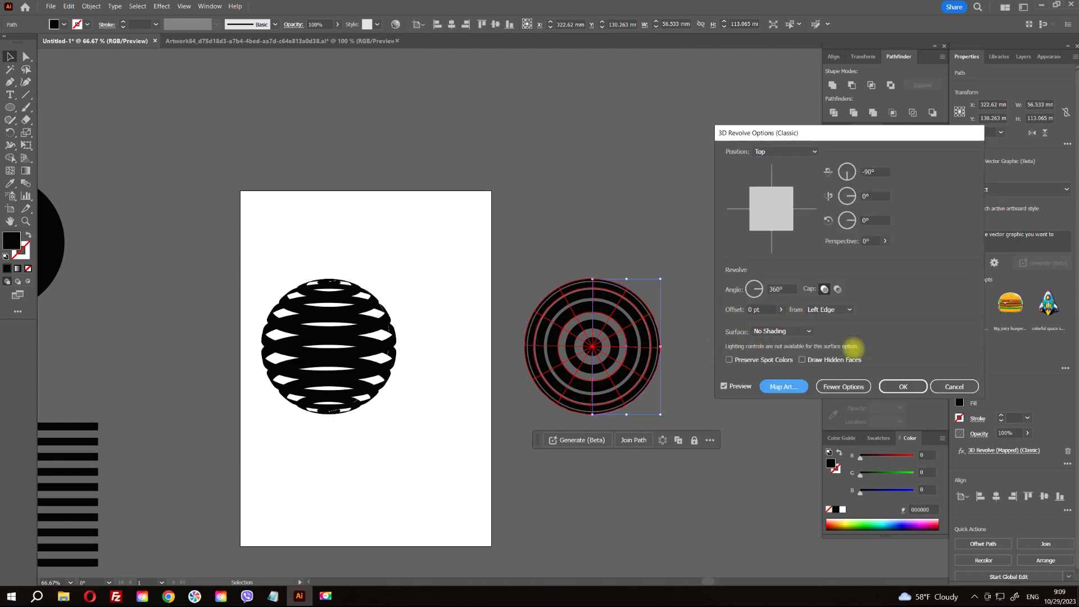
Confirm the stripe symbol's full-surface mapping on the sphere copy and apply the revolve effect
{"action": "left_click", "coordinate": [783, 387]}
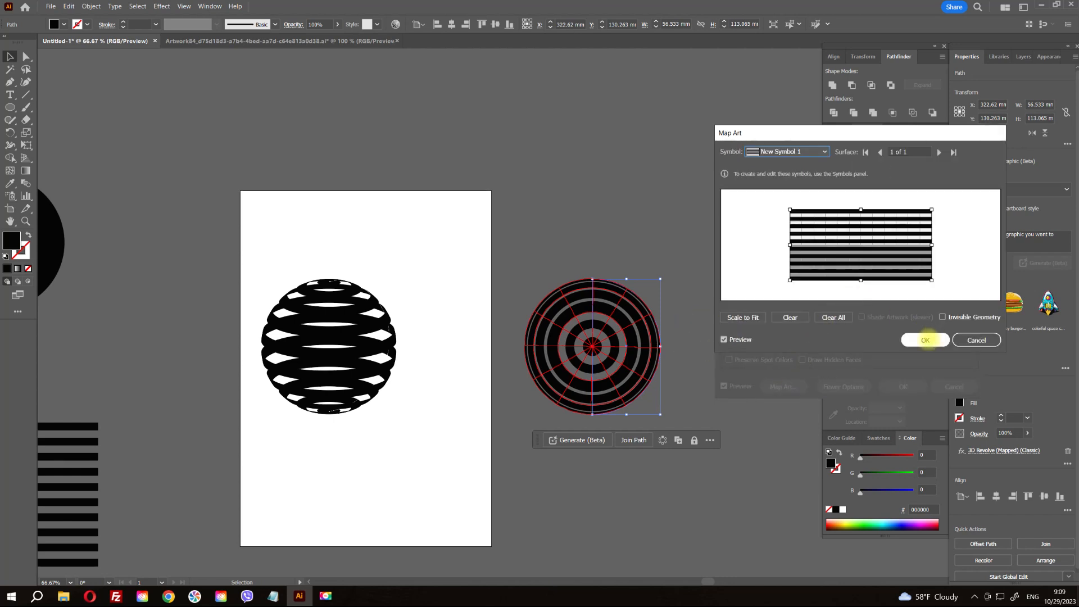
{"action": "left_click", "coordinate": [925, 340]}
{"action": "left_click", "coordinate": [899, 386]}
Duplicate the concentric-ring sphere farther right and set the new copy's revolve position to Right
{"action": "mouse_move", "coordinate": [600, 345]}
{"action": "left_mouse_down"}
{"action": "mouse_move", "coordinate": [370, 331]}
{"action": "mouse_move", "coordinate": [594, 332]}
{"action": "left_mouse_up"}
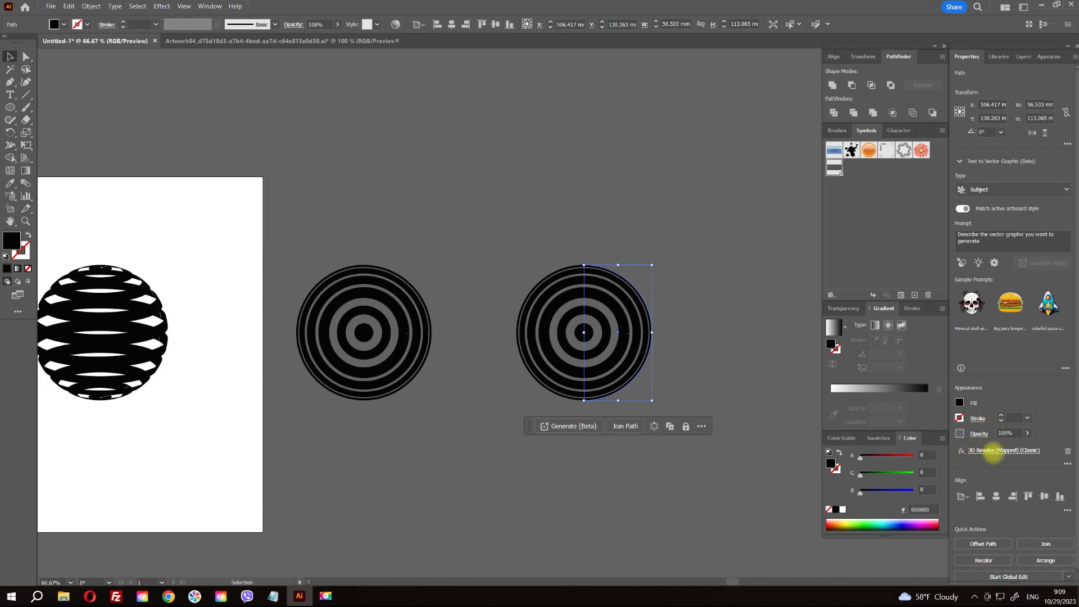
{"action": "left_click", "coordinate": [990, 450]}
{"action": "left_click", "coordinate": [814, 150]}
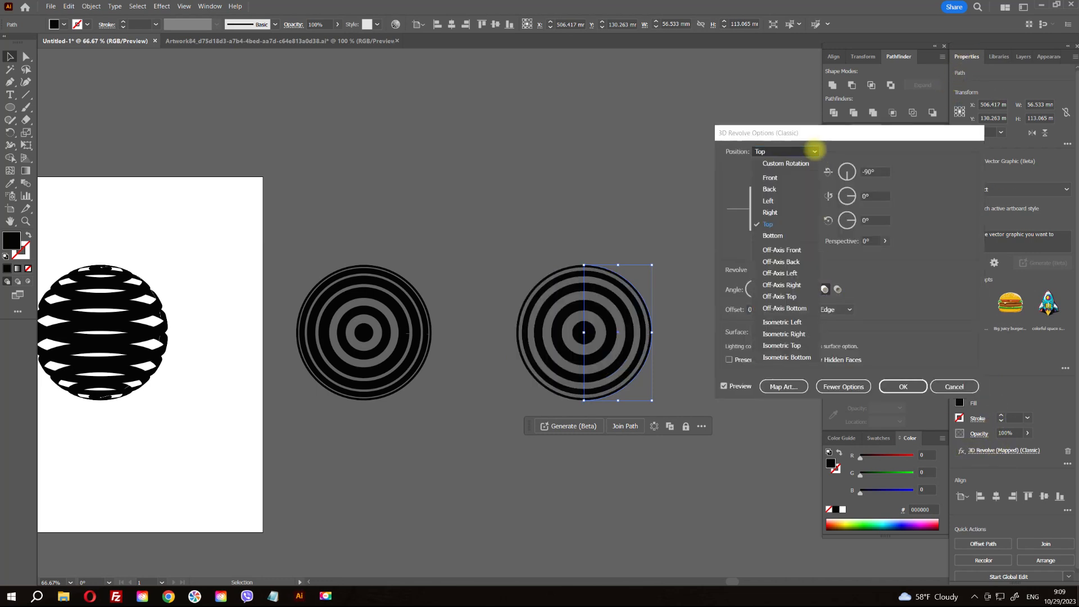
{"action": "left_click", "coordinate": [785, 212]}
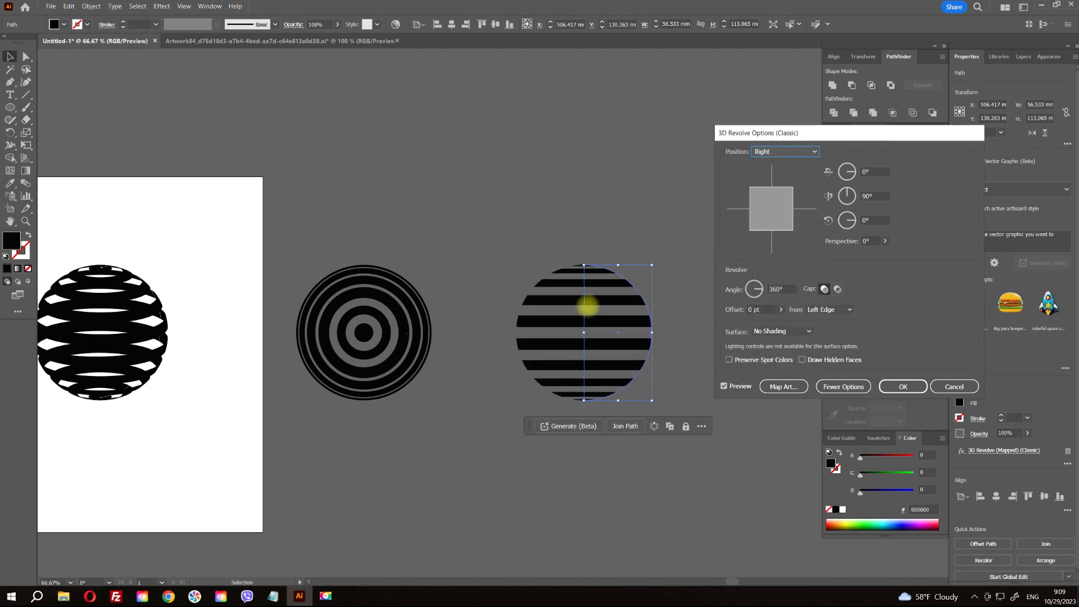
{"action": "left_click", "coordinate": [893, 386]}
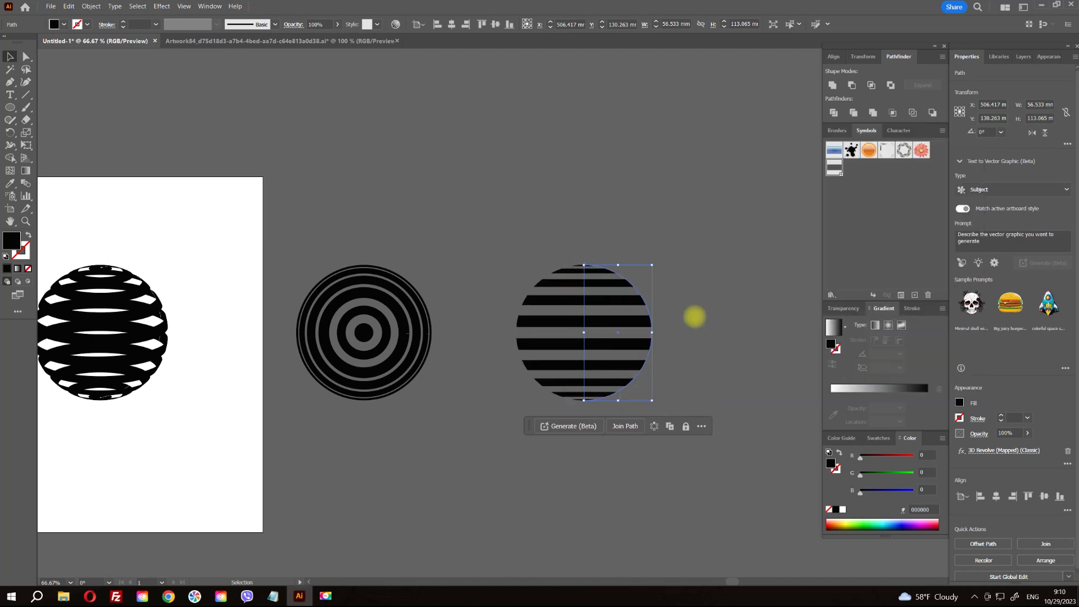
Place a copy of the artboard's striped sphere directly above the artboard
{"action": "scroll", "coordinate": [491, 219], "scroll_direction": "right", "scroll_amount": 5}
{"action": "left_click", "coordinate": [361, 158]}
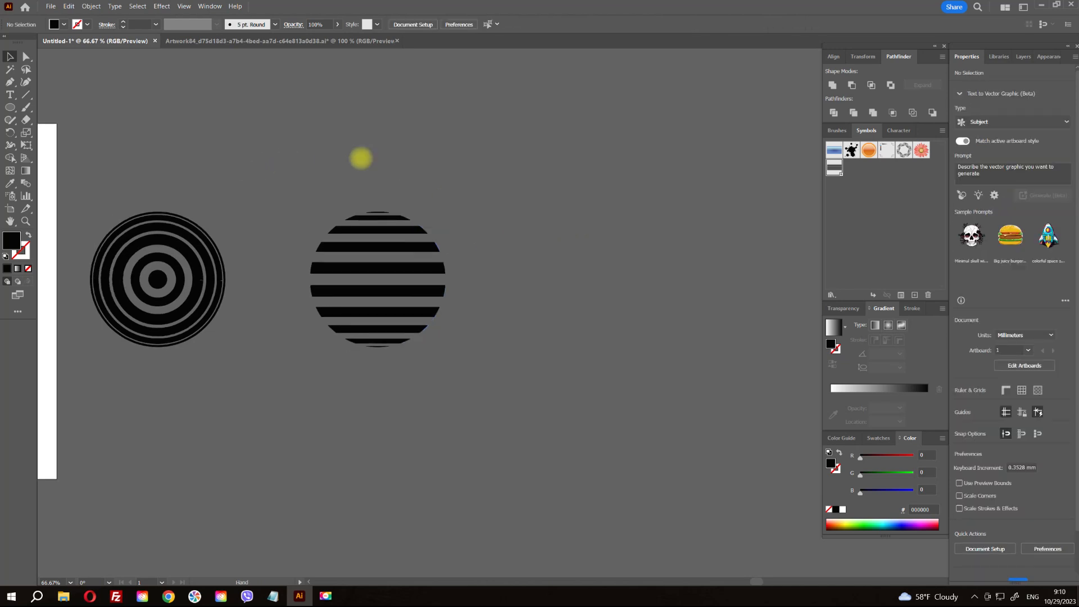
{"action": "left_click_drag", "start_coordinate": [361, 158], "coordinate": [585, 189]}
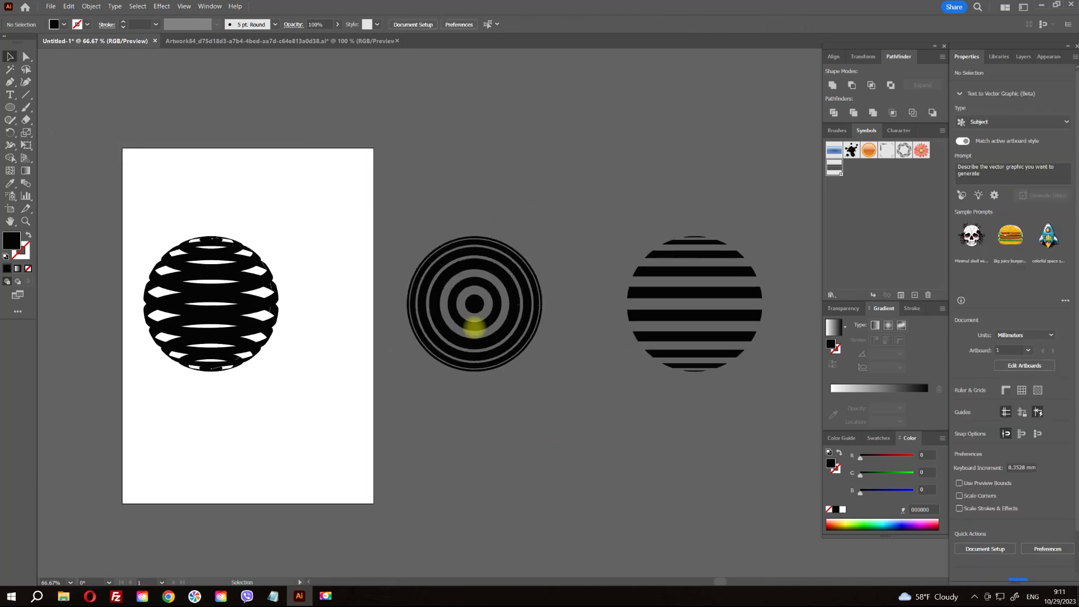
{"action": "left_click_drag", "start_coordinate": [308, 180], "coordinate": [633, 166]}
{"action": "left_click", "coordinate": [626, 220]}
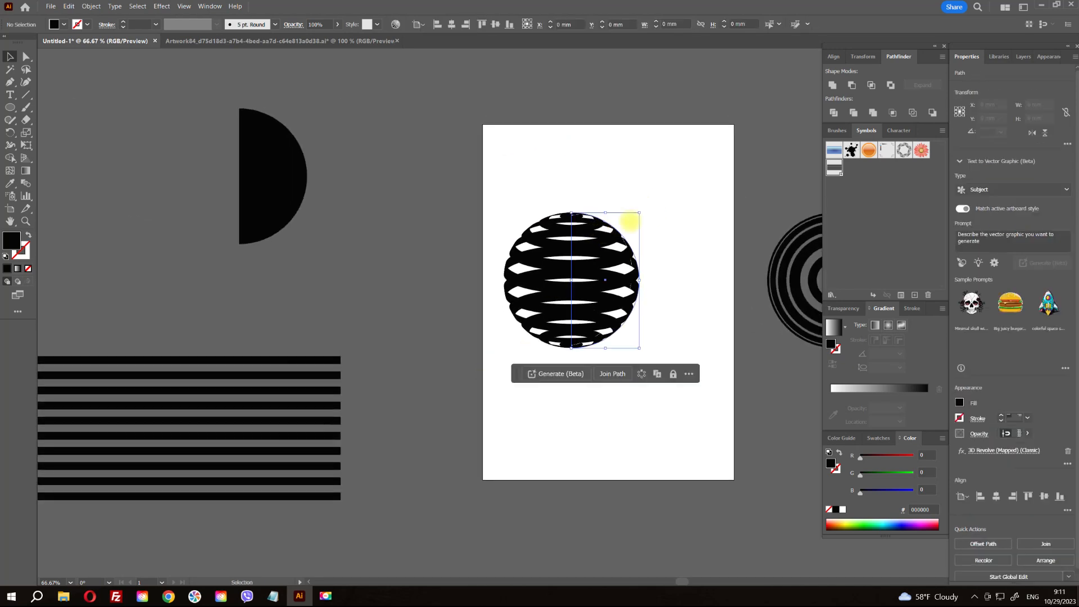
{"action": "left_click_drag", "start_coordinate": [626, 219], "coordinate": [544, 306]}
{"action": "left_click_drag", "start_coordinate": [513, 365], "coordinate": [559, 258]}
Expand the appearance of the sphere copy above the artboard and ungroup it
{"action": "left_click", "coordinate": [91, 7]}
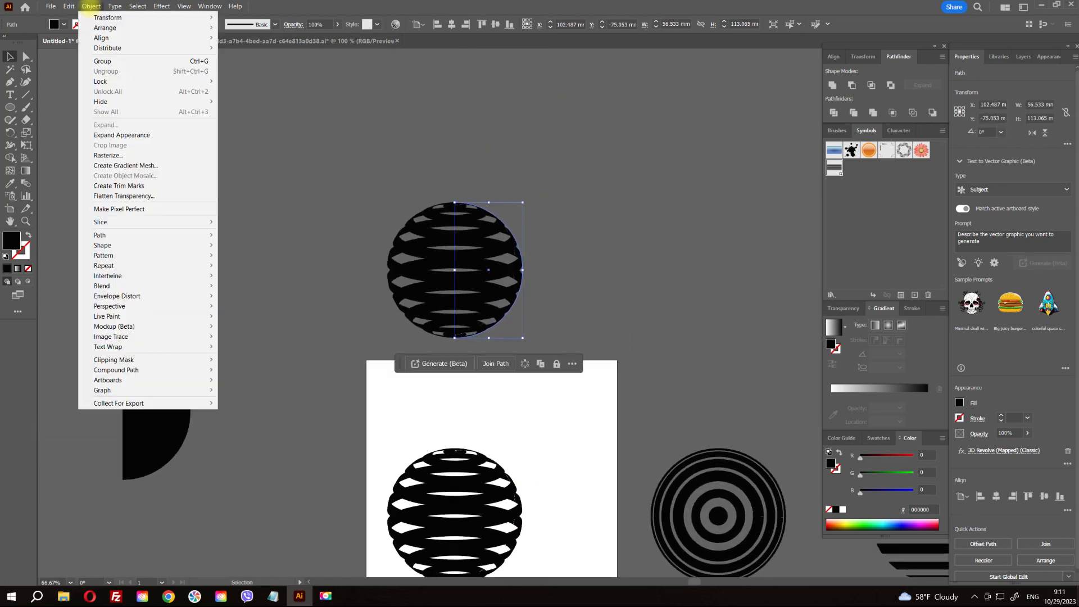
{"action": "left_click", "coordinate": [132, 136]}
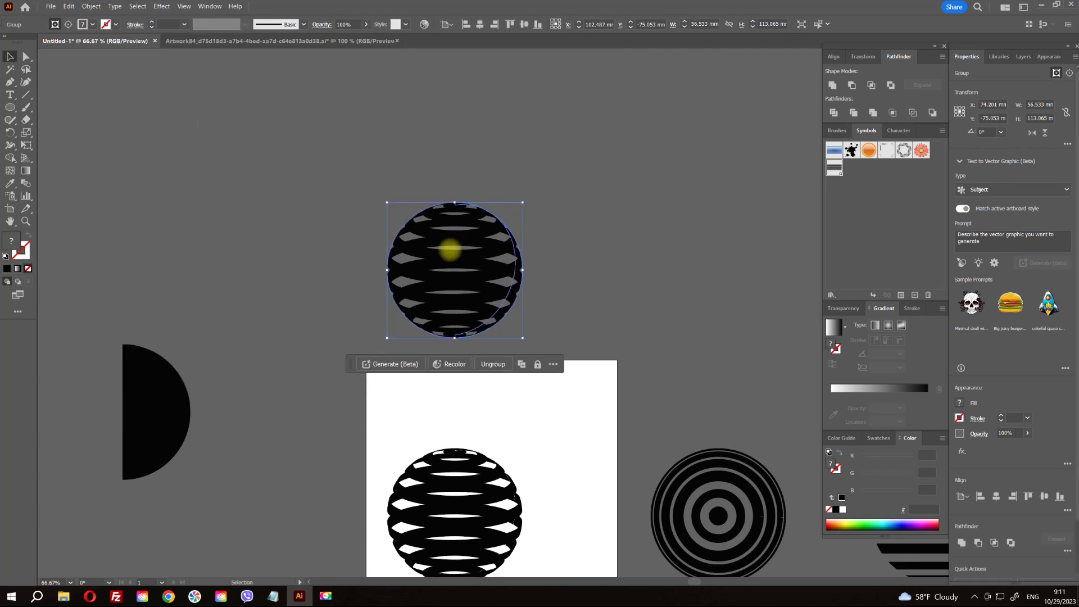
{"action": "right_click", "coordinate": [474, 261]}
{"action": "right_click", "coordinate": [490, 275]}
{"action": "left_click", "coordinate": [514, 337]}
Release the expanded sphere's clipping mask and delete the leftover unfilled mask paths
{"action": "right_click", "coordinate": [494, 285]}
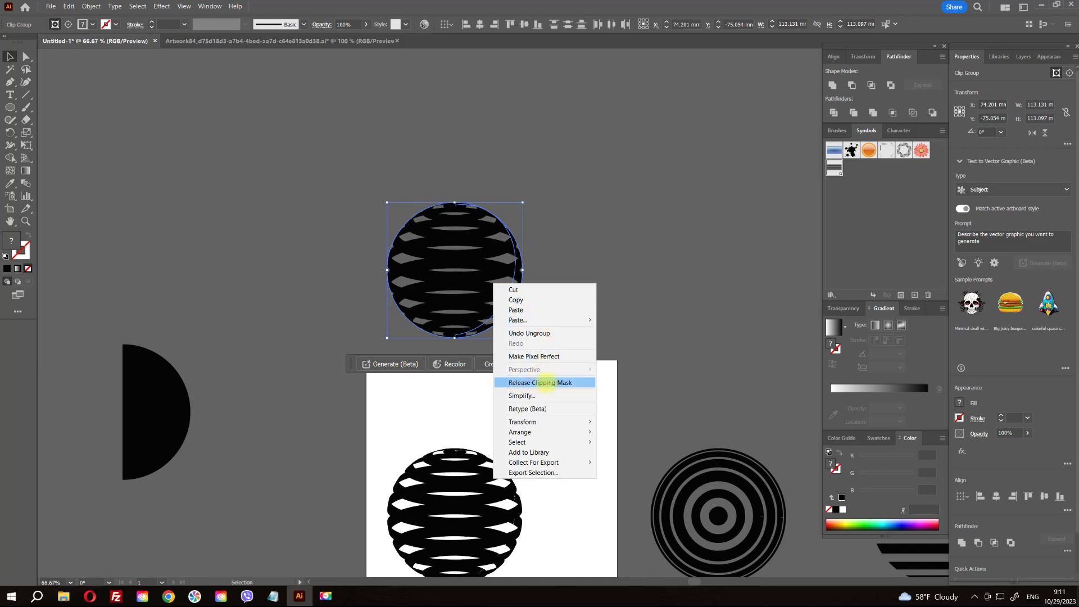
{"action": "left_click", "coordinate": [549, 383]}
{"action": "scroll", "coordinate": [510, 240], "scroll_direction": "up", "scroll_amount": 10}
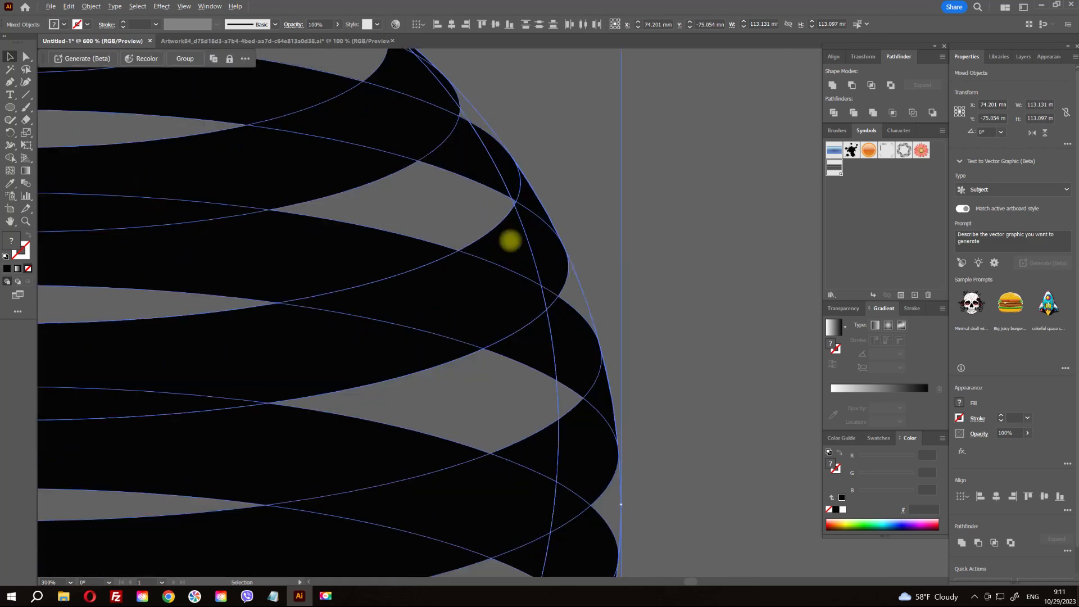
{"action": "scroll", "coordinate": [534, 275], "scroll_direction": "up", "scroll_amount": 5}
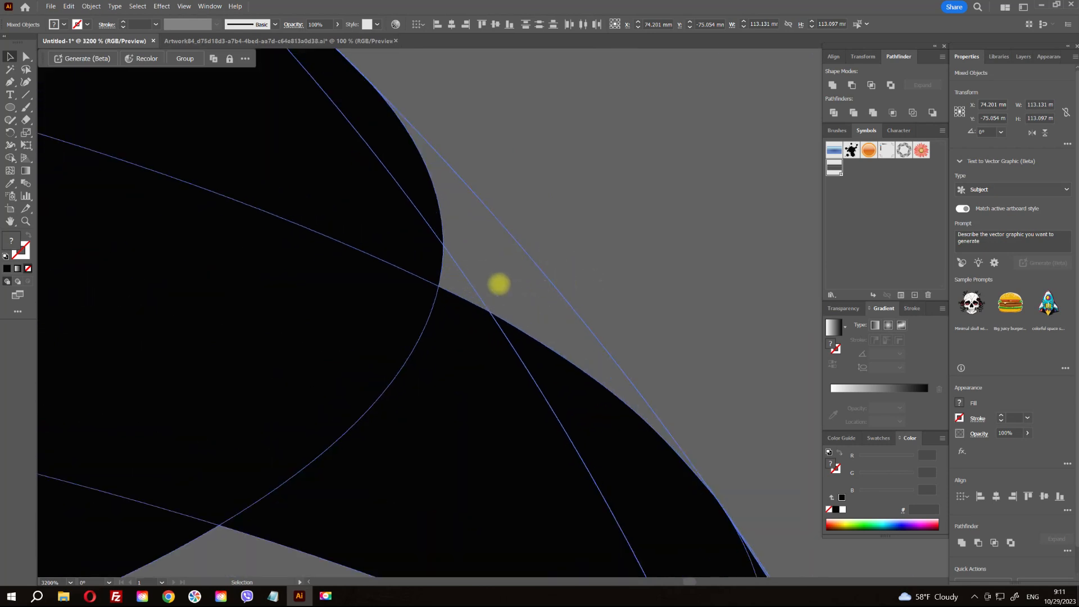
{"action": "left_click", "coordinate": [590, 257]}
{"action": "left_click", "coordinate": [460, 281]}
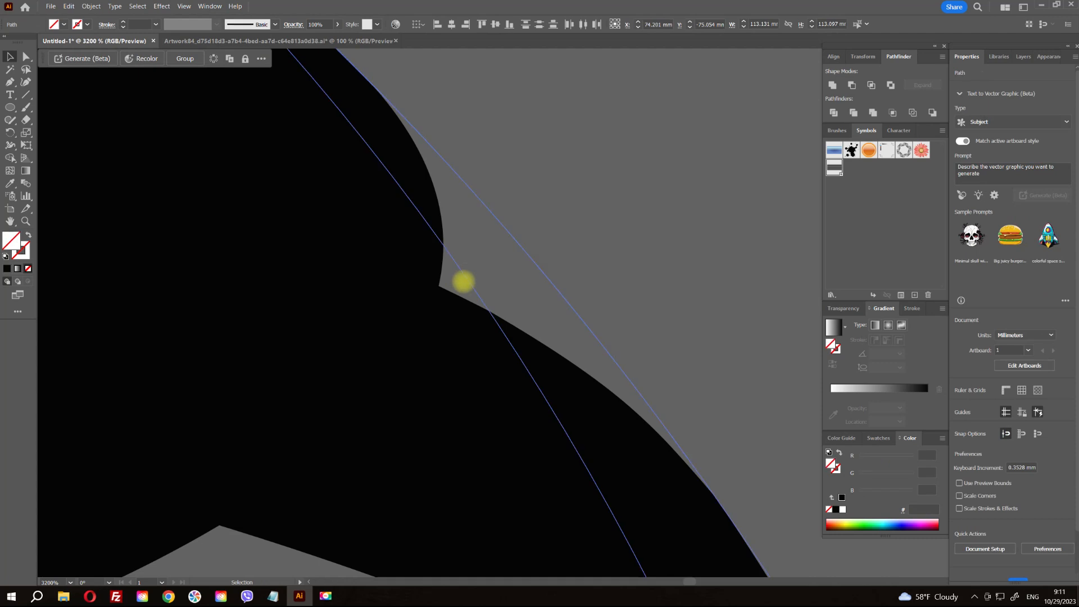
{"action": "left_click", "coordinate": [523, 267]}
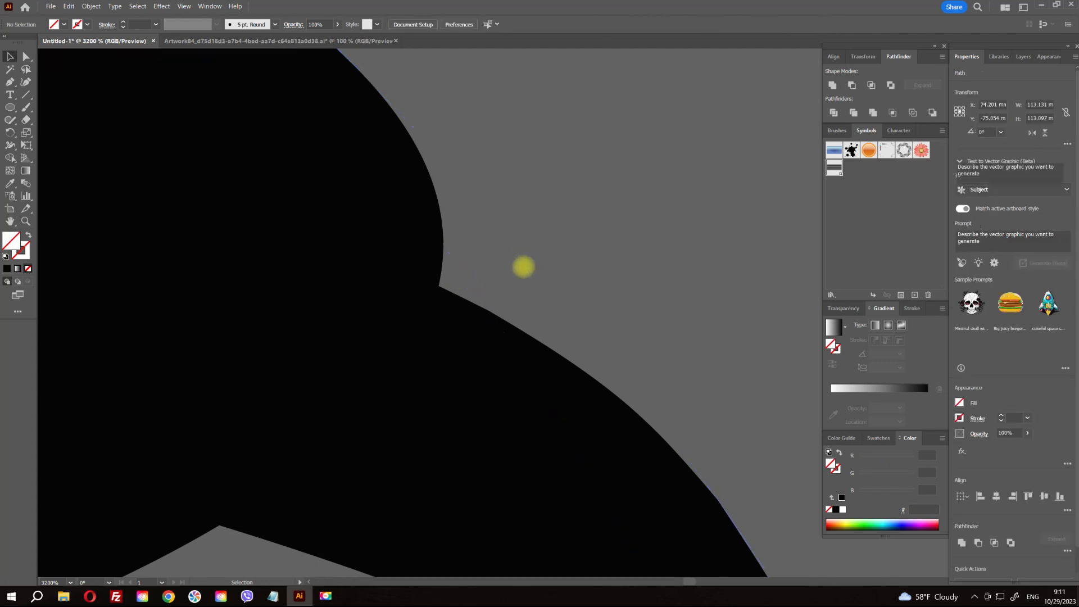
Separate the sphere's two overlapping stripe groups by moving the downward-curving one to the left, and select it
{"action": "scroll", "coordinate": [524, 267], "scroll_direction": "down", "scroll_amount": 12}
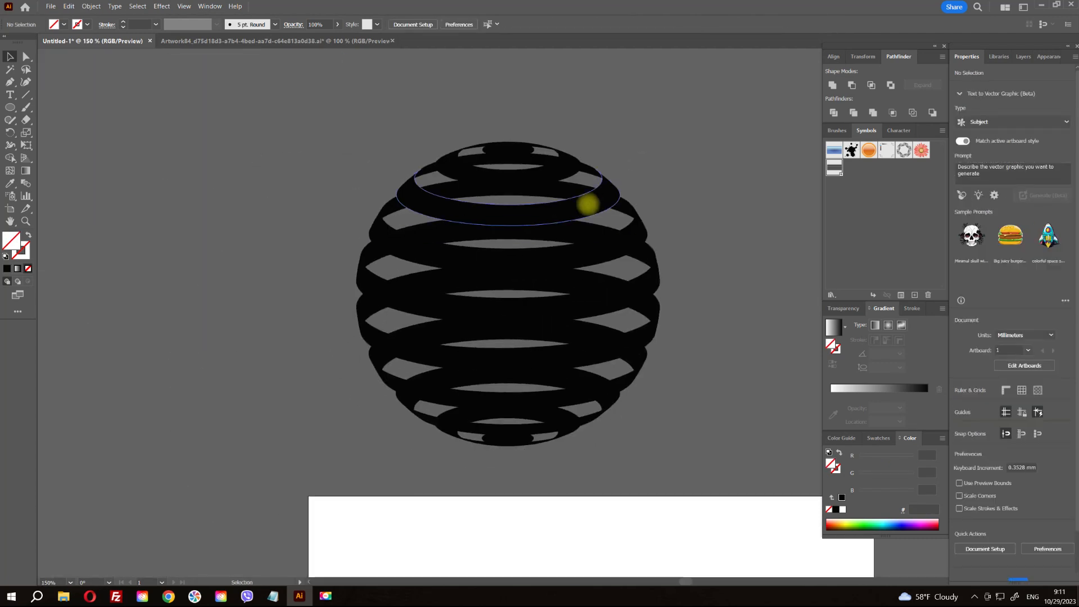
{"action": "left_click", "coordinate": [581, 205]}
{"action": "left_click_drag", "start_coordinate": [580, 207], "coordinate": [270, 200]}
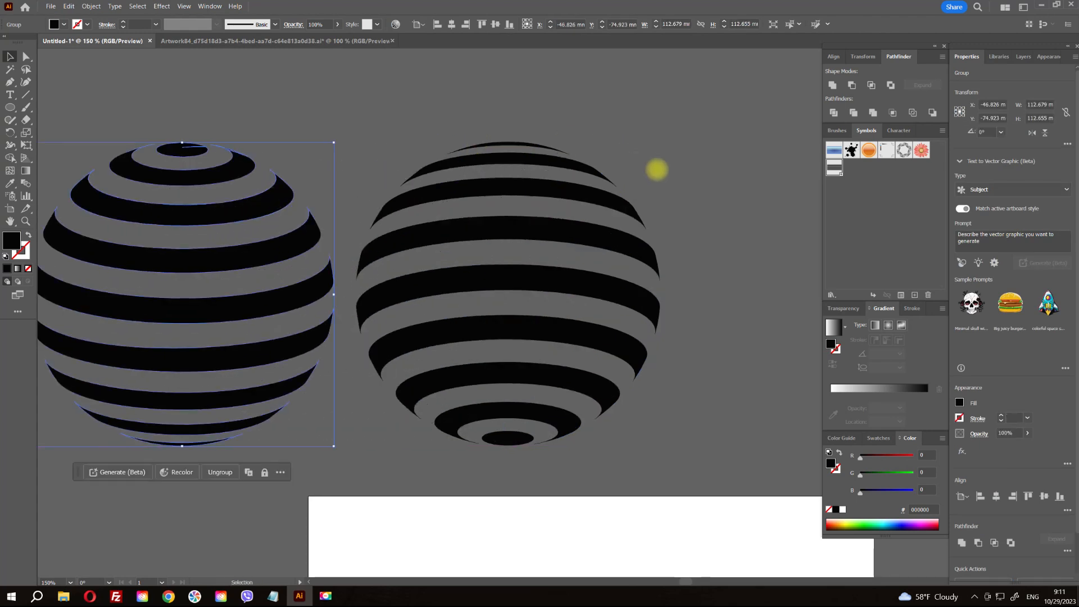
{"action": "left_click", "coordinate": [684, 141]}
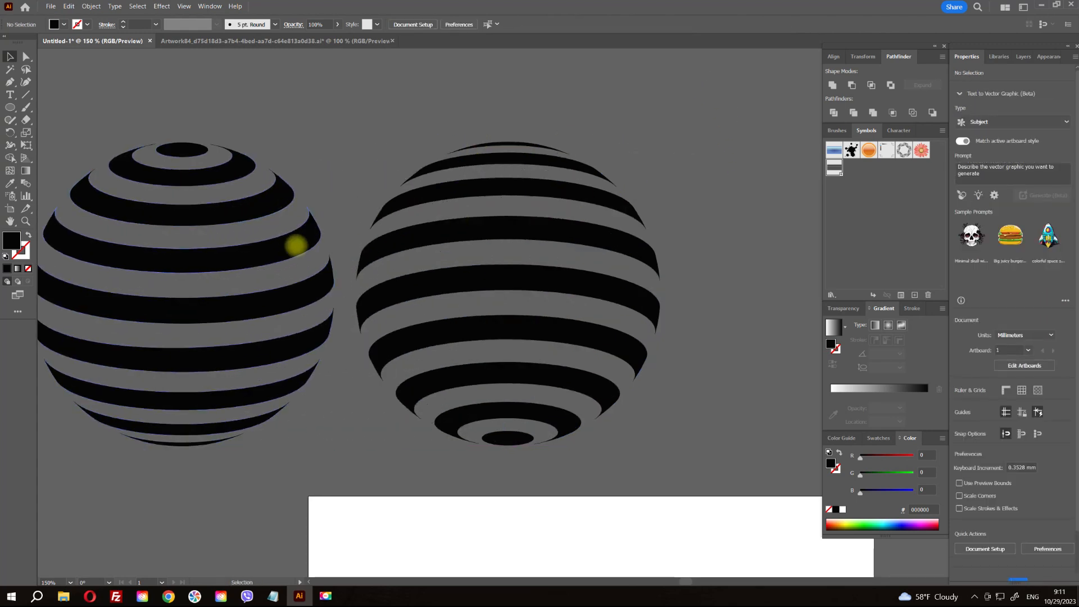
{"action": "left_click", "coordinate": [288, 248]}
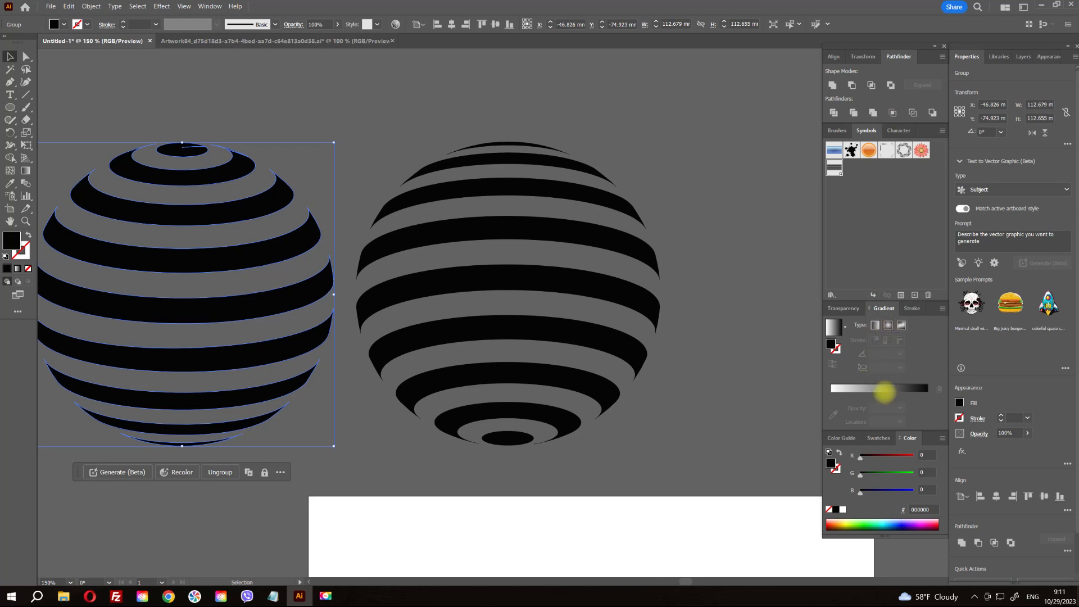
Fill both separated stripe groups with a white-to-black linear gradient
{"action": "left_click", "coordinate": [884, 388]}
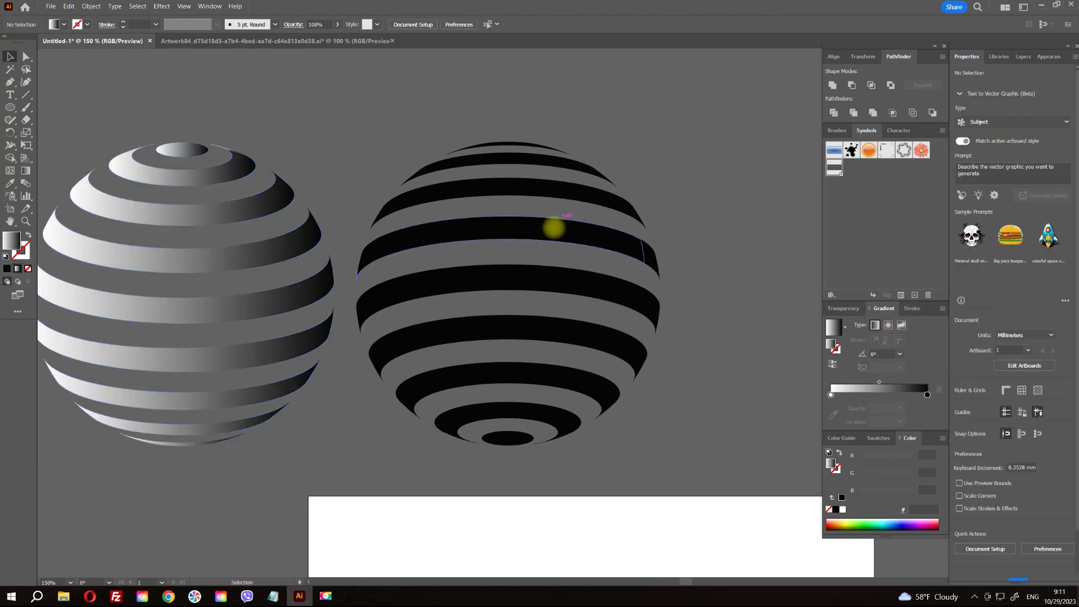
{"action": "left_click", "coordinate": [551, 226]}
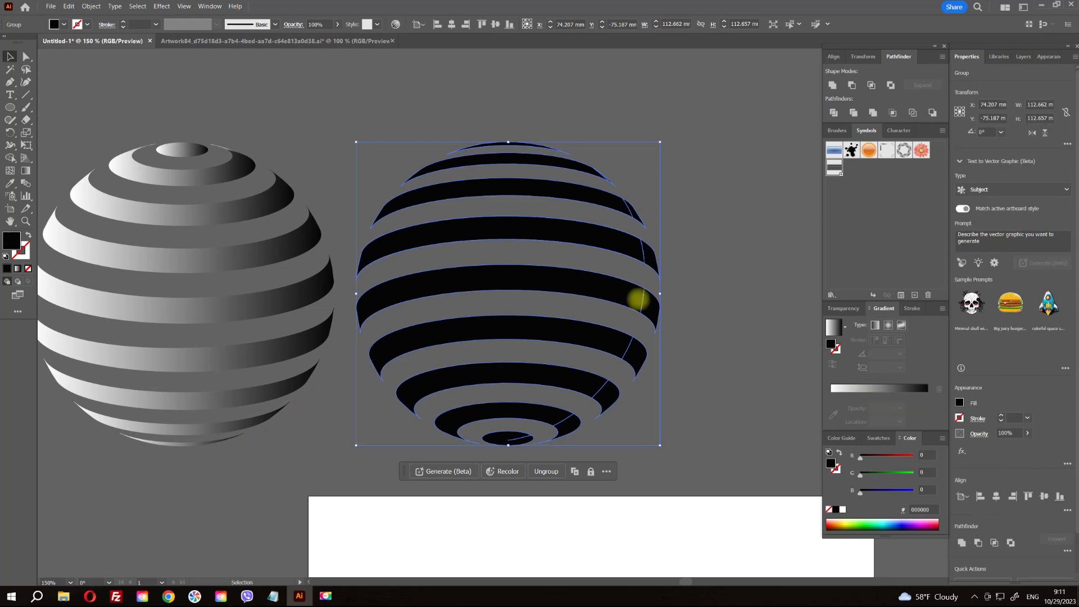
{"action": "scroll", "coordinate": [646, 328], "scroll_direction": "up", "scroll_amount": 3}
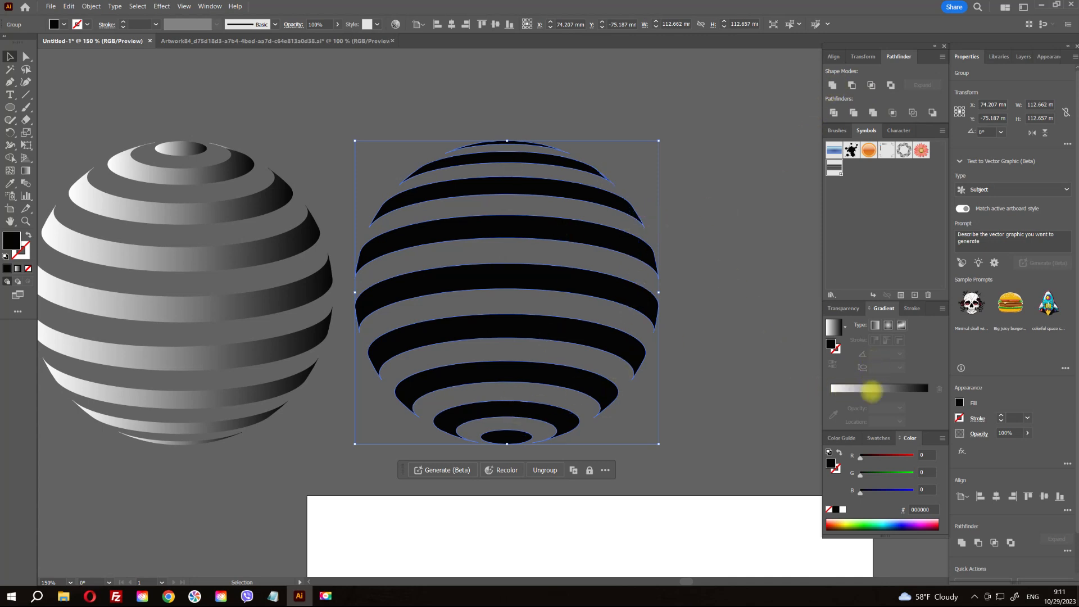
{"action": "left_click", "coordinate": [871, 392]}
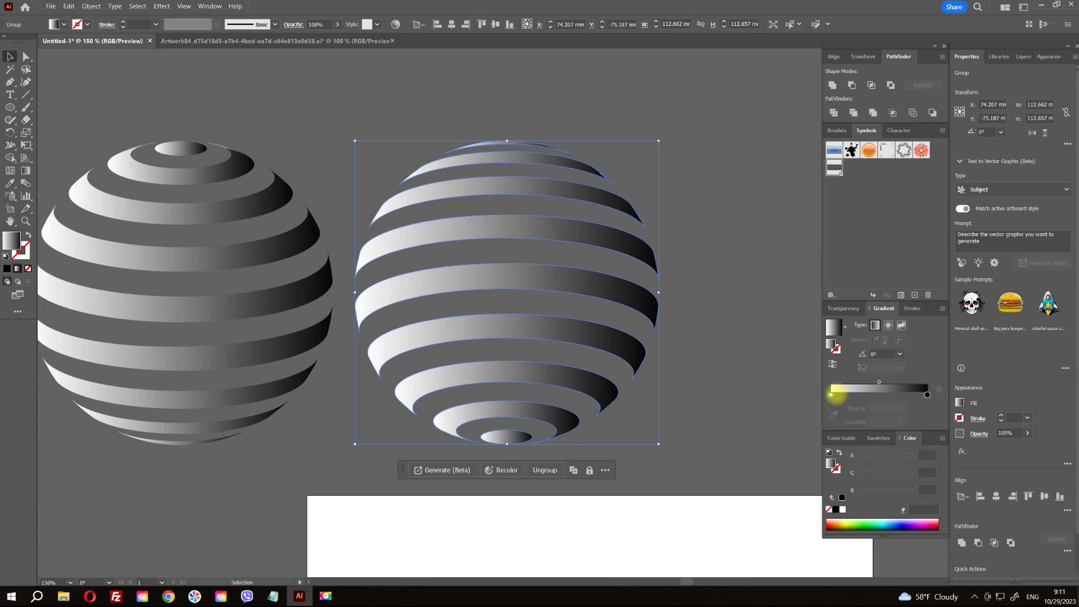
{"action": "left_click_drag", "start_coordinate": [830, 394], "coordinate": [783, 390]}
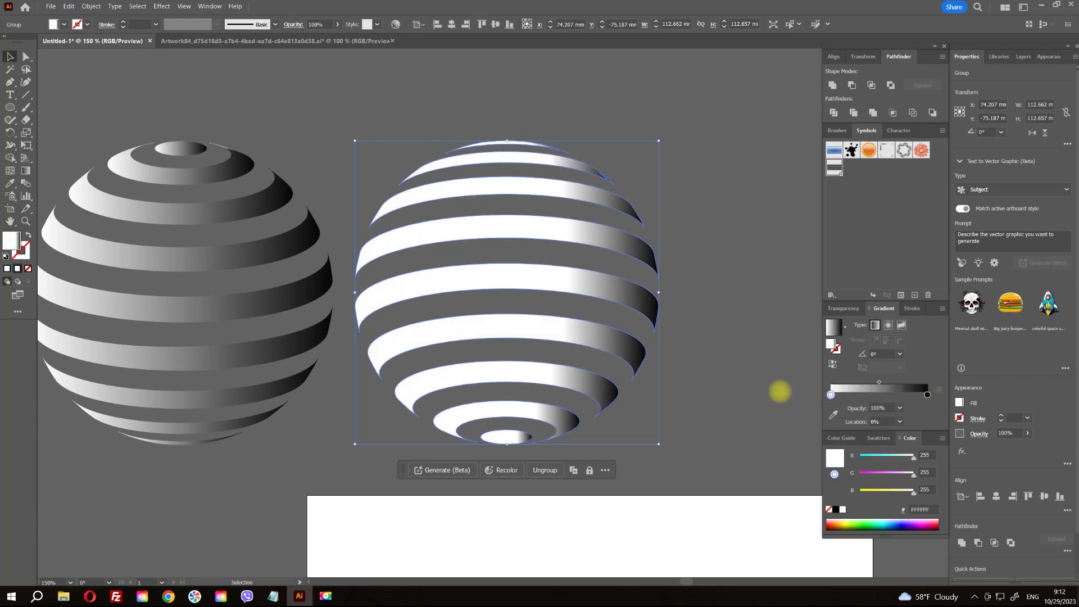
Select the two gradient-filled stripe groups and align them by their left edges
{"action": "left_click", "coordinate": [217, 115]}
{"action": "left_click", "coordinate": [546, 262]}
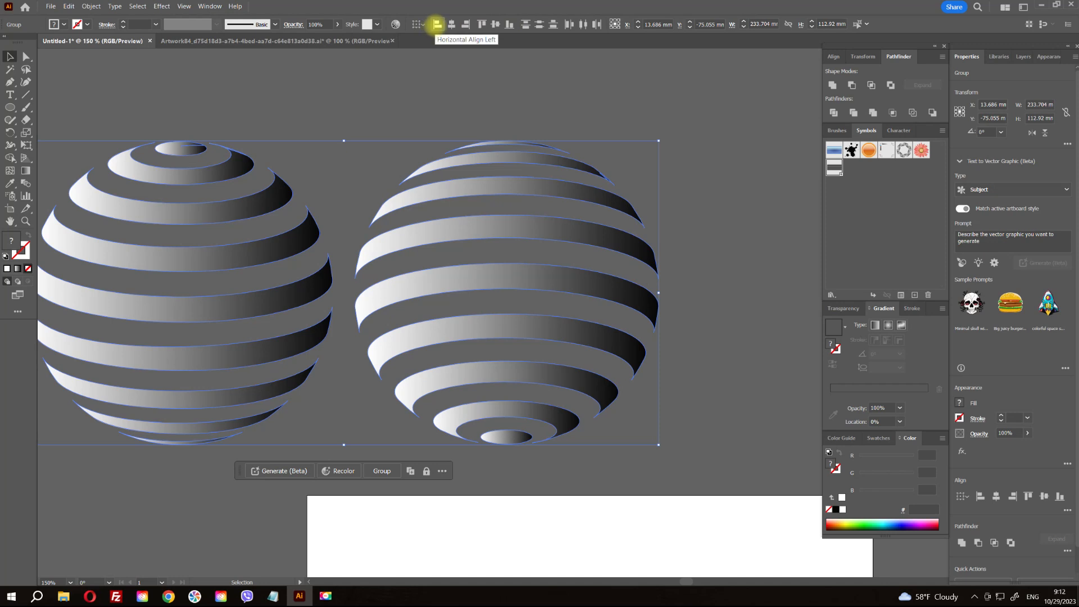
{"action": "left_click", "coordinate": [437, 24]}
{"action": "scroll", "coordinate": [449, 84], "scroll_direction": "left", "scroll_amount": 5}
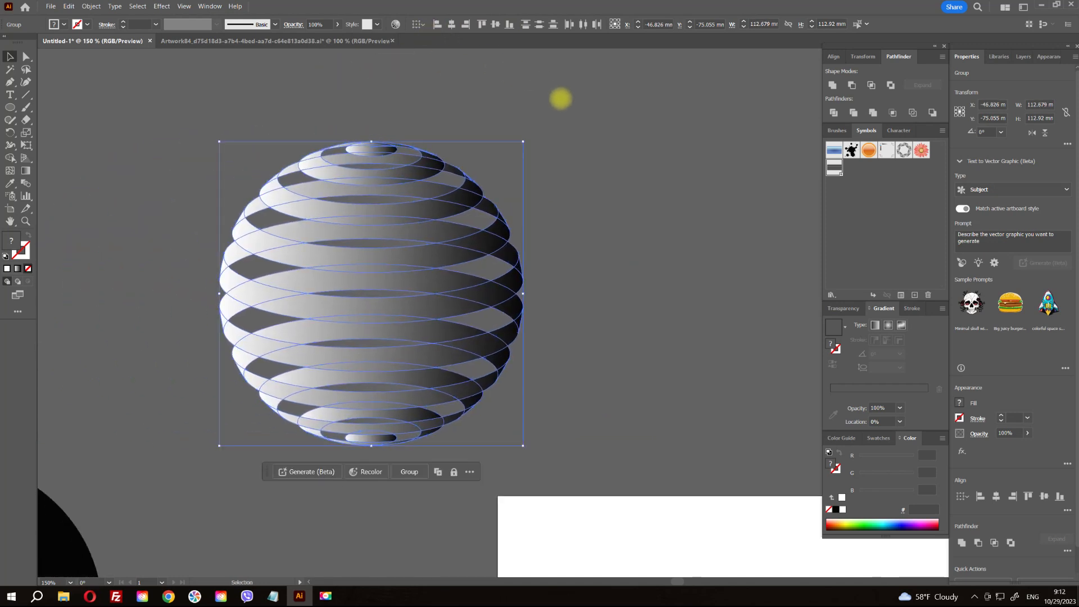
{"action": "left_click", "coordinate": [535, 136]}
Send the upward-curving stripe group behind the downward-curving one, and select the downward-curving group
{"action": "scroll", "coordinate": [396, 225], "scroll_direction": "up", "scroll_amount": 3}
{"action": "left_click", "coordinate": [495, 237]}
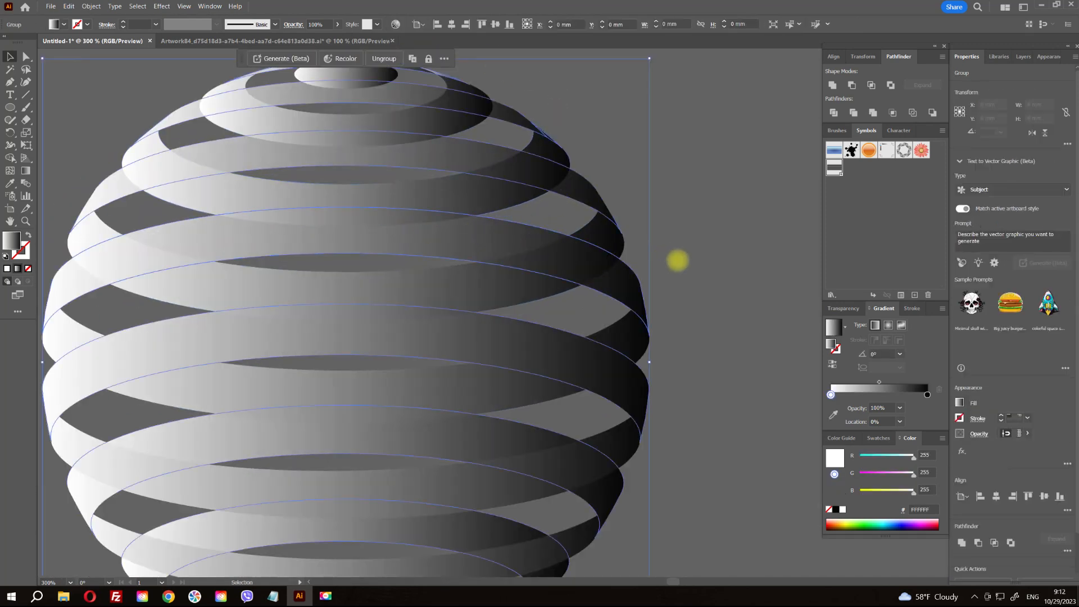
{"action": "scroll", "coordinate": [680, 258], "scroll_direction": "down", "scroll_amount": 3}
{"action": "left_click", "coordinate": [679, 261]}
{"action": "left_click", "coordinate": [576, 299]}
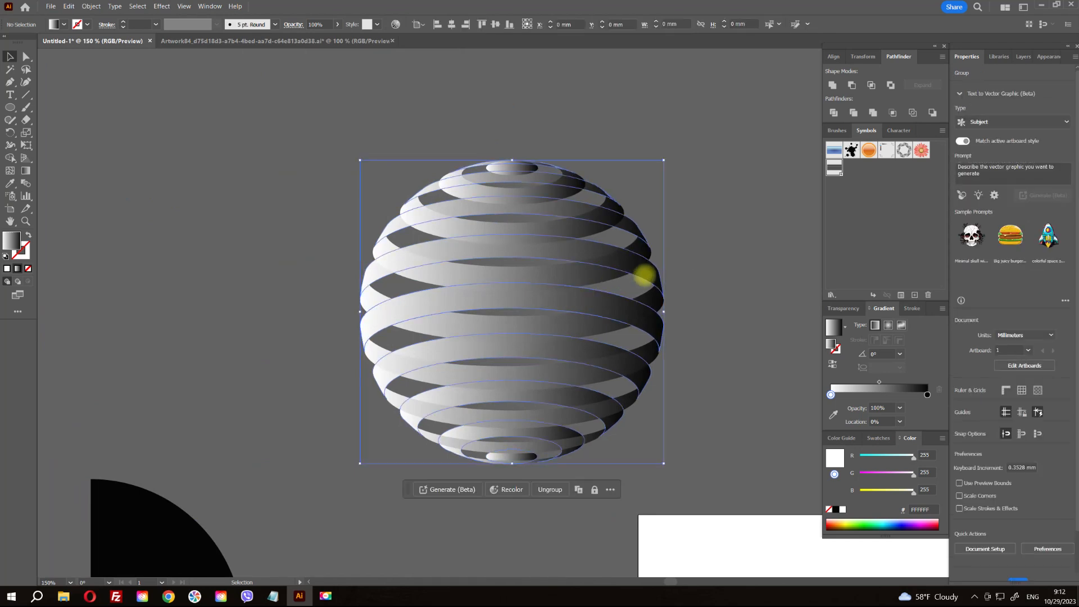
{"action": "left_click_drag", "start_coordinate": [649, 302], "coordinate": [652, 300]}
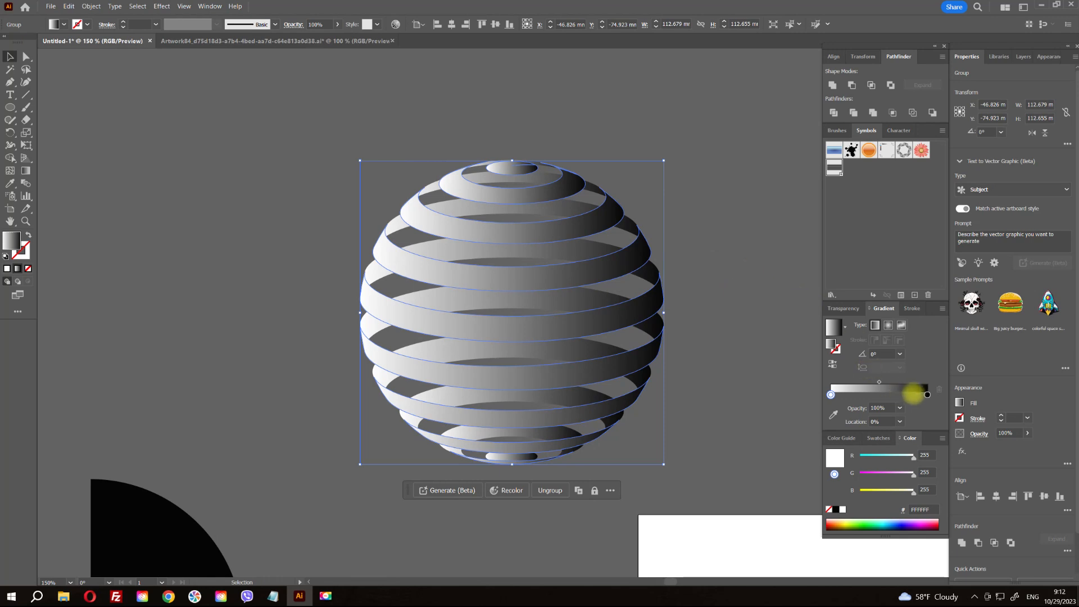
Reverse the front stripe group's gradient to run from black to white, with its midpoint at about 55%
{"action": "mouse_move", "coordinate": [927, 394]}
{"action": "left_mouse_down"}
{"action": "mouse_move", "coordinate": [878, 394]}
{"action": "mouse_move", "coordinate": [927, 394]}
{"action": "left_mouse_up"}
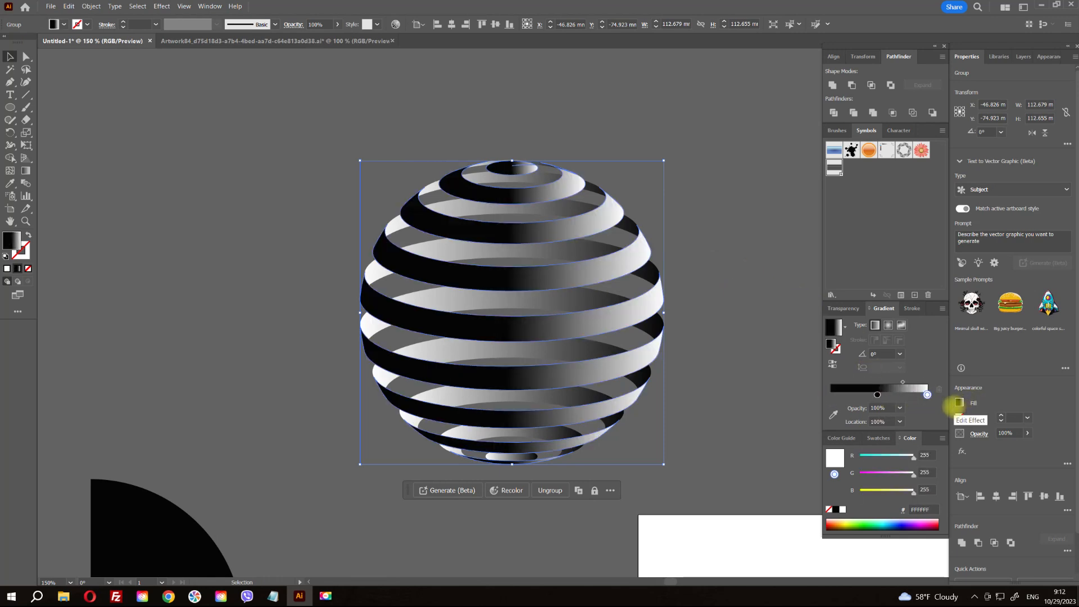
{"action": "mouse_move", "coordinate": [877, 394]}
{"action": "left_mouse_down"}
{"action": "mouse_move", "coordinate": [831, 395]}
{"action": "mouse_move", "coordinate": [884, 381]}
{"action": "left_mouse_up"}
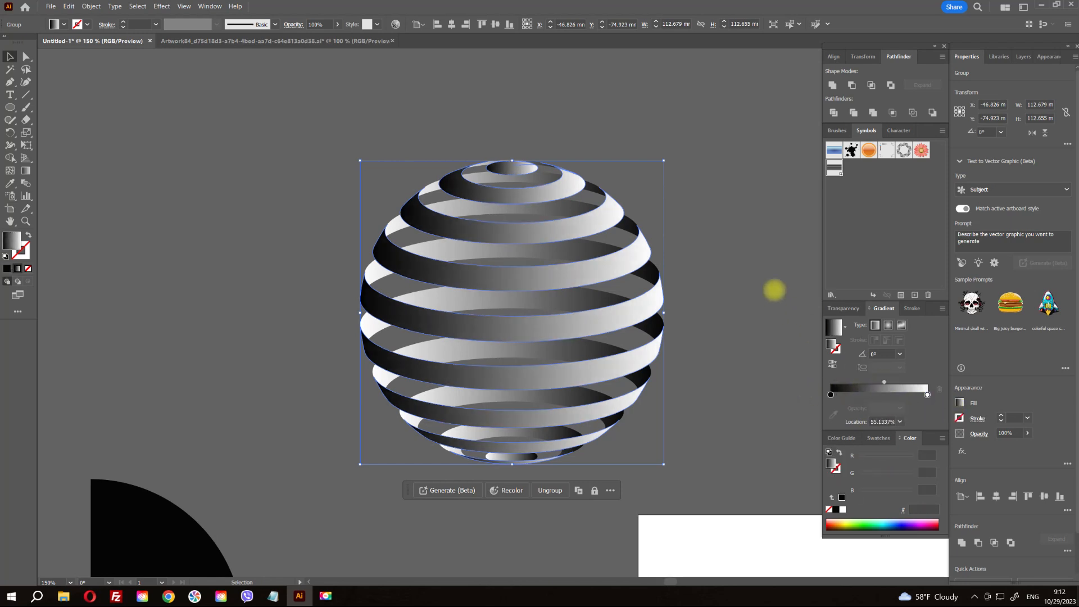
{"action": "left_click", "coordinate": [755, 261]}
Draw a rectangle about 365 × 177 mm over the gradient sphere, send it to the back and shift it slightly up and left
{"action": "scroll", "coordinate": [720, 284], "scroll_direction": "down", "scroll_amount": 3}
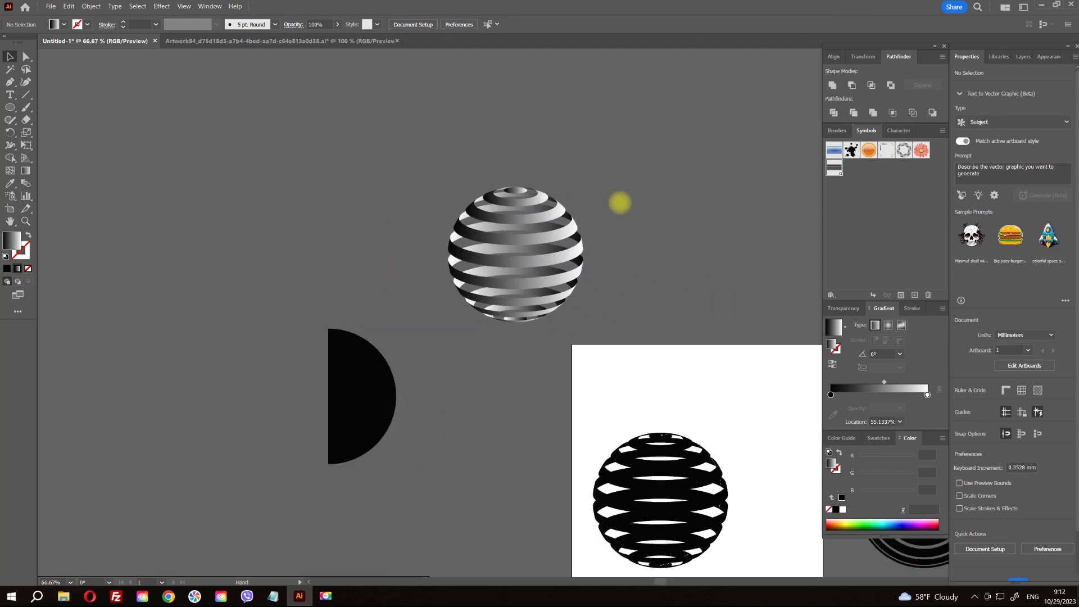
{"action": "left_click", "coordinate": [10, 107]}
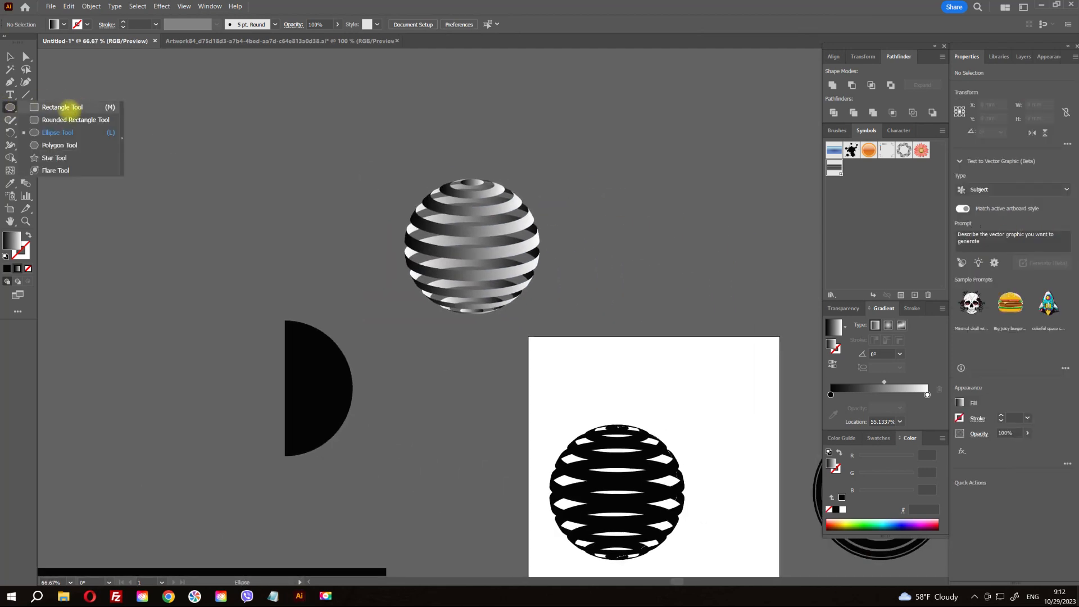
{"action": "left_click_drag", "start_coordinate": [288, 152], "coordinate": [726, 364]}
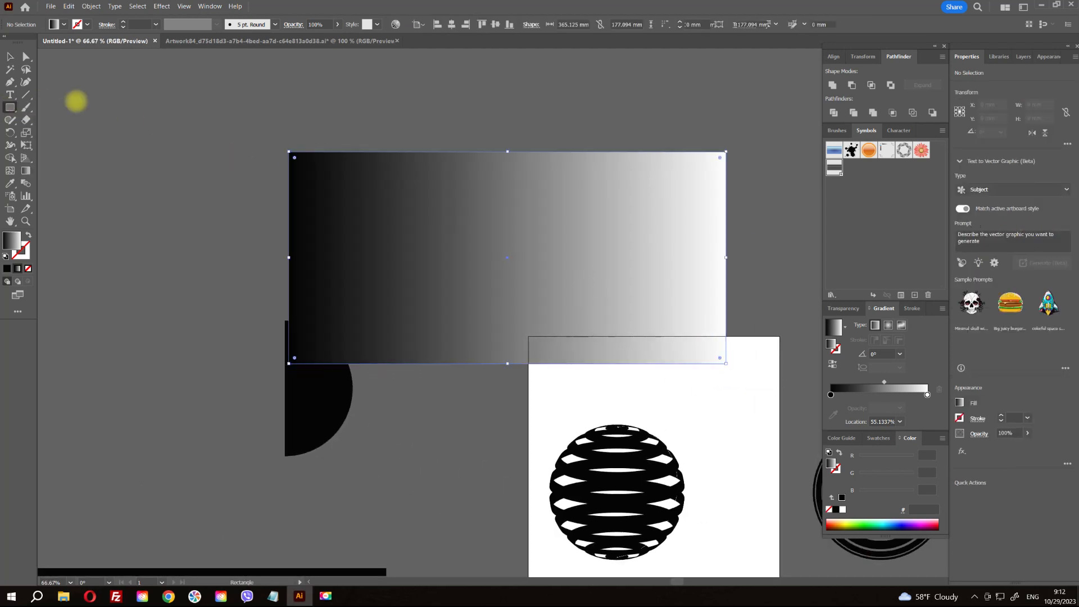
{"action": "left_click", "coordinate": [11, 56]}
{"action": "key", "text": "ctrl+shift+bracketleft"}
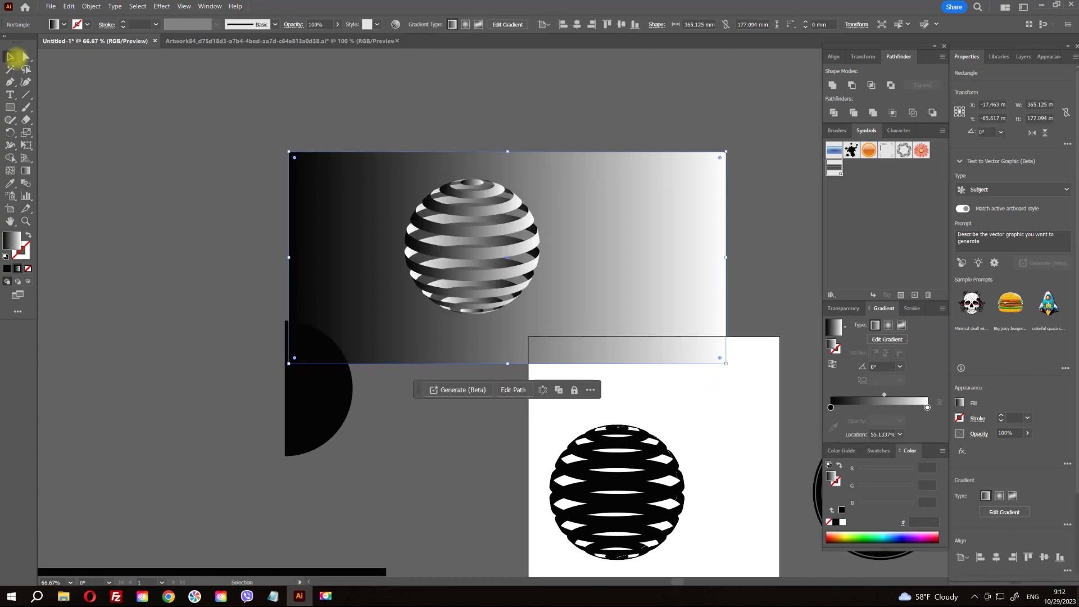
{"action": "left_click_drag", "start_coordinate": [595, 265], "coordinate": [534, 233]}
Replace the white end of the front stripe group's gradient with a light blue swatch
{"action": "scroll", "coordinate": [486, 229], "scroll_direction": "up", "scroll_amount": 2}
{"action": "left_click", "coordinate": [487, 228]}
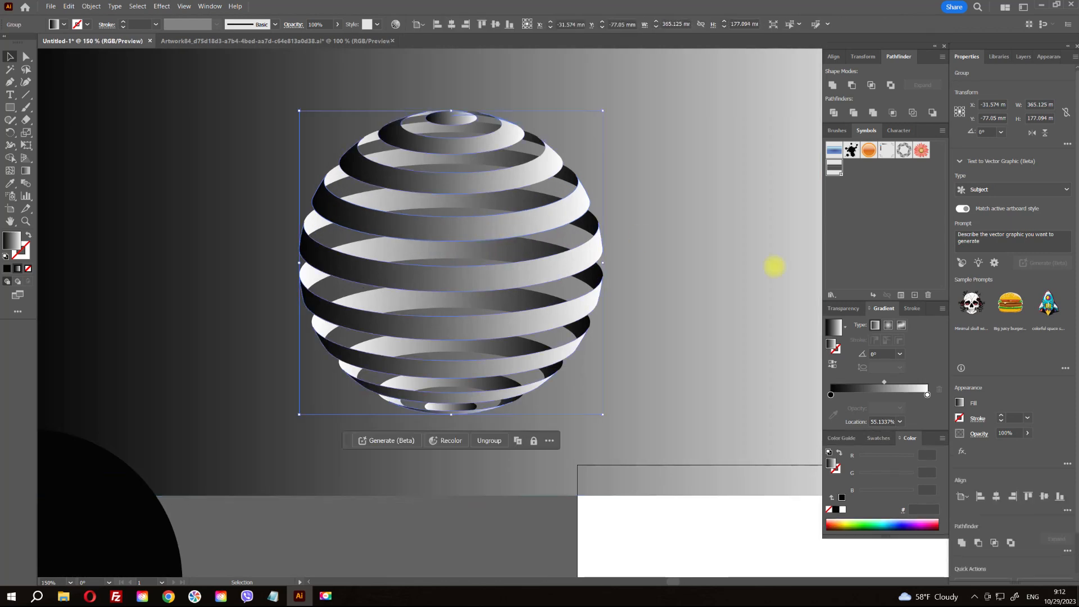
{"action": "left_click", "coordinate": [882, 438]}
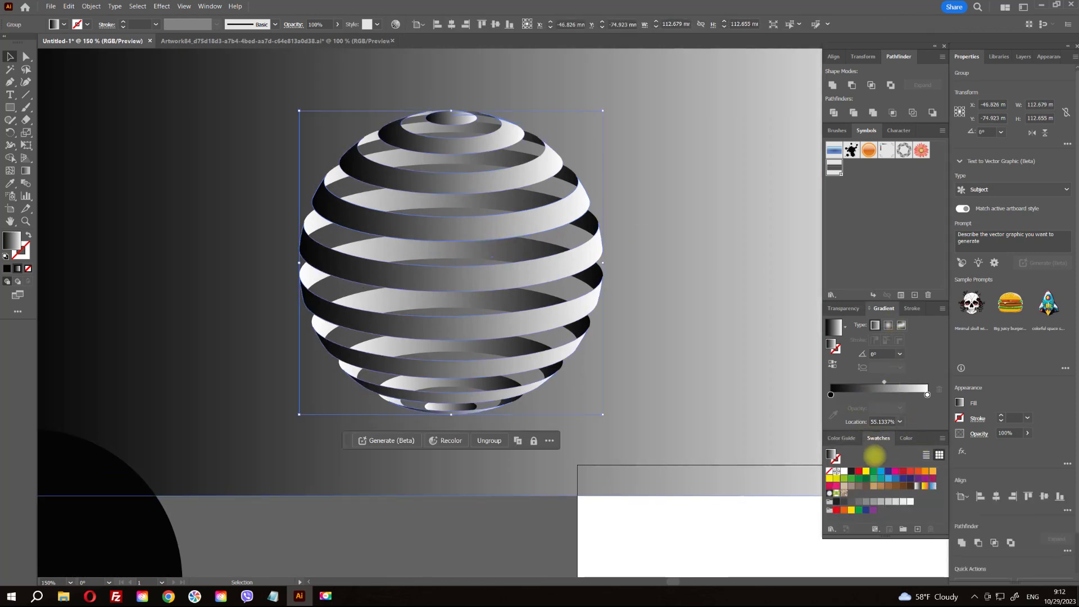
{"action": "left_click_drag", "start_coordinate": [880, 483], "coordinate": [927, 394]}
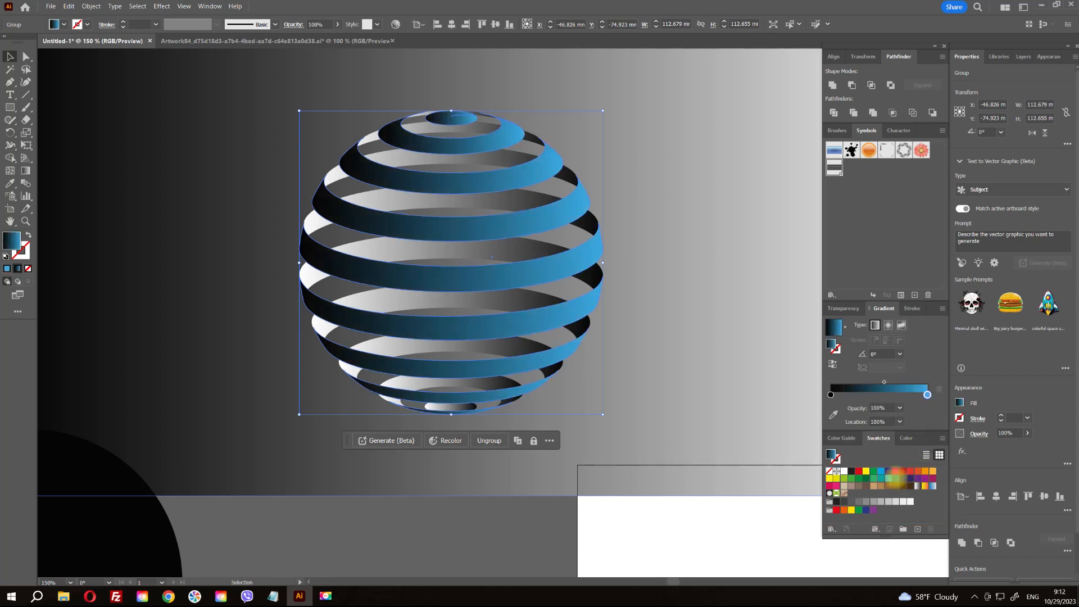
{"action": "left_click", "coordinate": [902, 478]}
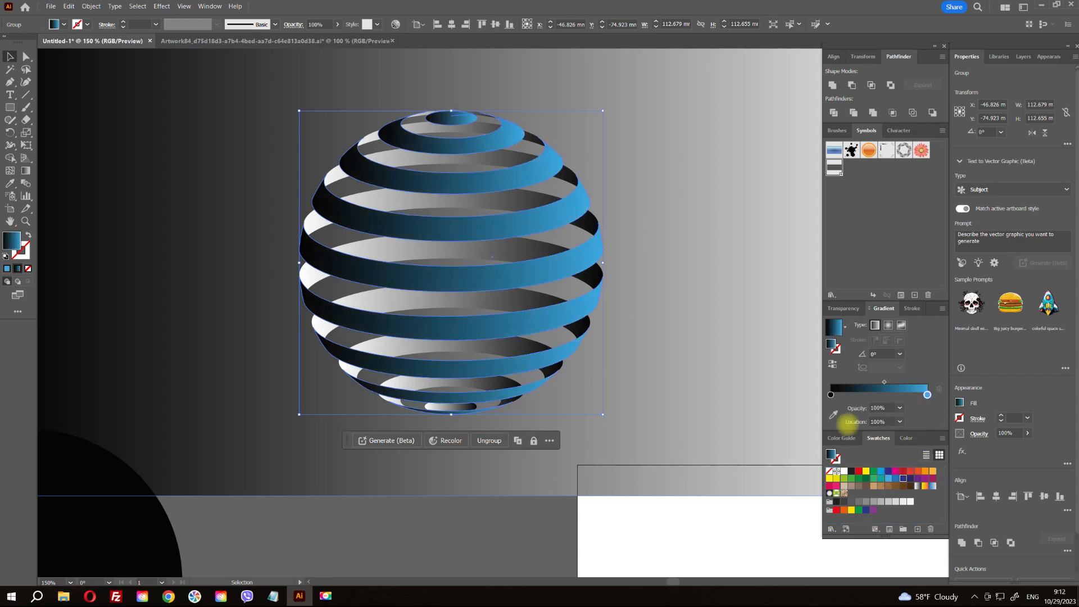
{"action": "left_click", "coordinate": [900, 483]}
{"action": "left_click", "coordinate": [926, 454]}
Recolor the black end of the rear stripe group's gradient with a dark blue swatch and reduce that stop's blue value slightly
{"action": "left_click", "coordinate": [510, 301]}
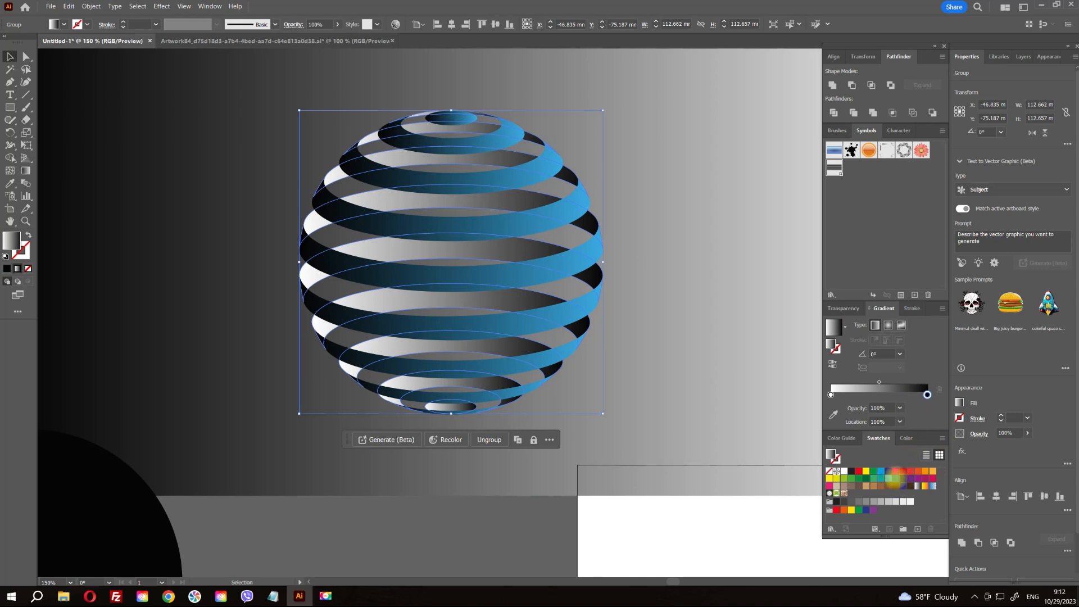
{"action": "left_click_drag", "start_coordinate": [895, 477], "coordinate": [927, 394]}
{"action": "left_click_drag", "start_coordinate": [902, 478], "coordinate": [927, 394]}
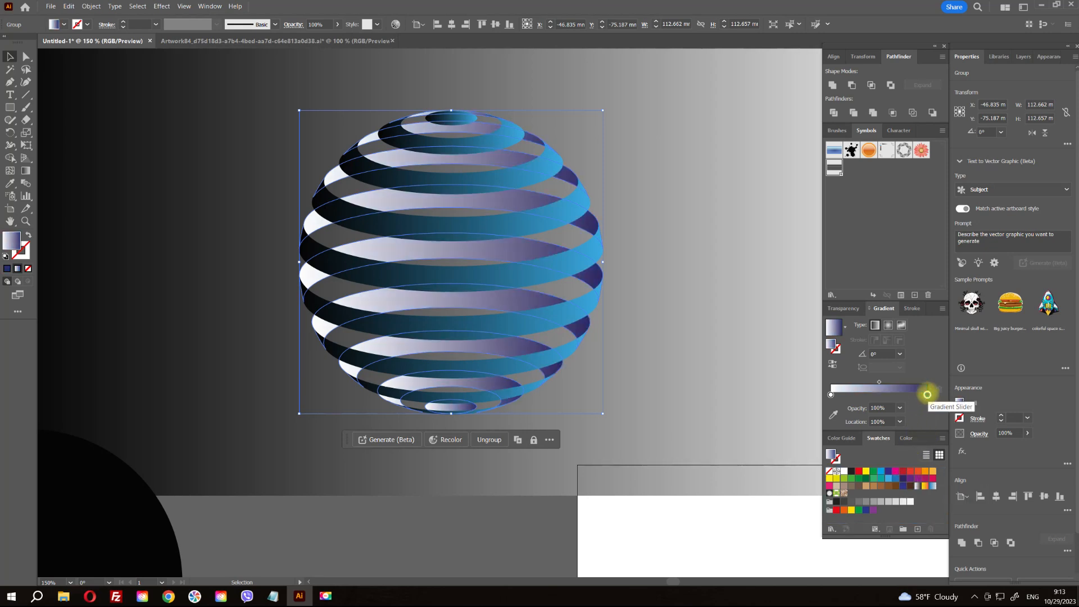
{"action": "left_click", "coordinate": [905, 438]}
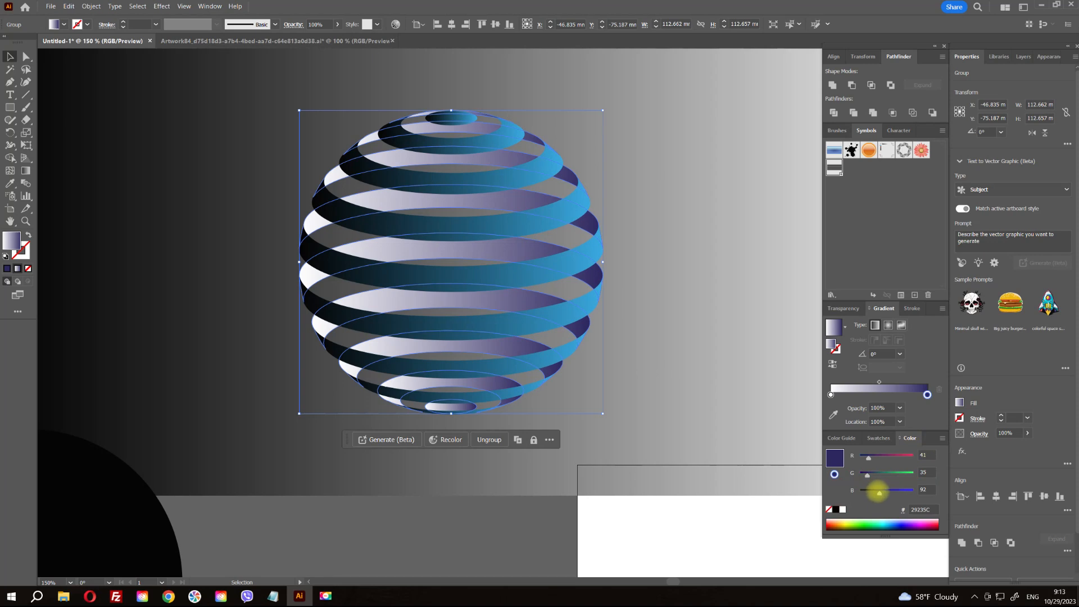
{"action": "mouse_move", "coordinate": [879, 493]}
{"action": "left_mouse_down"}
{"action": "mouse_move", "coordinate": [867, 490]}
{"action": "mouse_move", "coordinate": [862, 453]}
{"action": "mouse_move", "coordinate": [872, 492]}
{"action": "left_mouse_up"}
{"action": "left_click", "coordinate": [686, 407]}
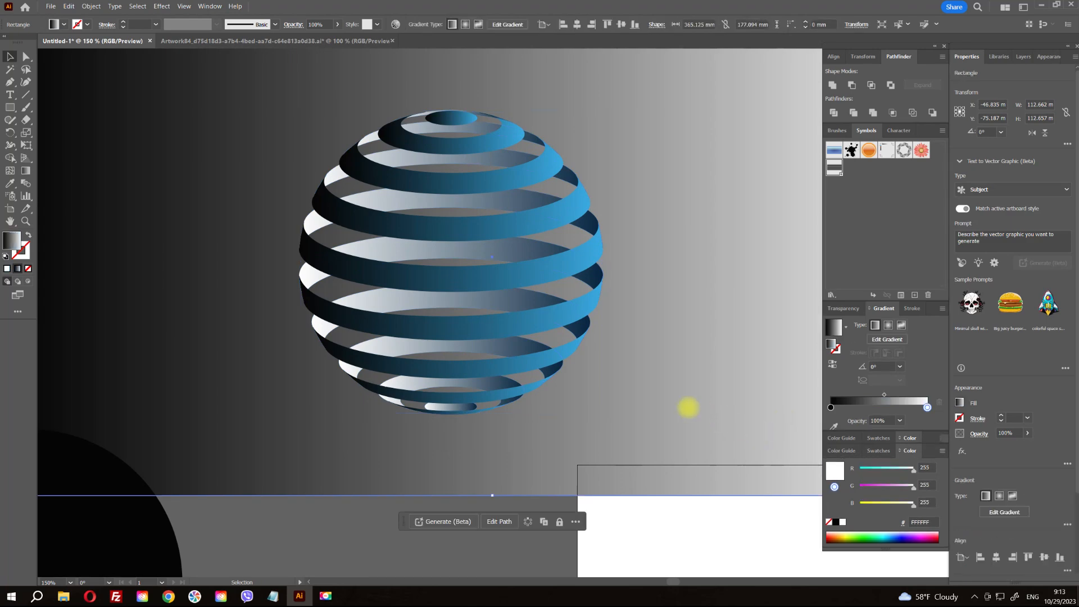
{"action": "scroll", "coordinate": [686, 407], "scroll_direction": "down", "scroll_amount": 1}
{"action": "left_click", "coordinate": [665, 108]}
Select both stripe groups of the blue sphere and rotate them clockwise so the stripes slope down to the right
{"action": "left_click_drag", "start_coordinate": [687, 98], "coordinate": [600, 82]}
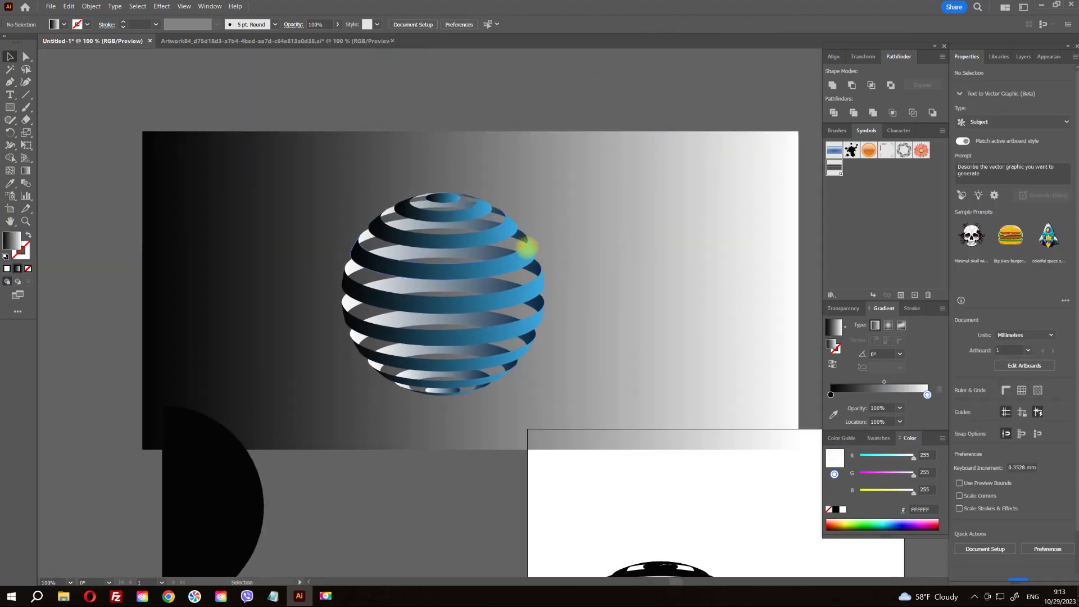
{"action": "scroll", "coordinate": [419, 267], "scroll_direction": "up", "scroll_amount": 3}
{"action": "scroll", "coordinate": [423, 318], "scroll_direction": "down", "scroll_amount": 3}
{"action": "left_click", "coordinate": [436, 147]}
{"action": "left_click", "coordinate": [416, 292]}
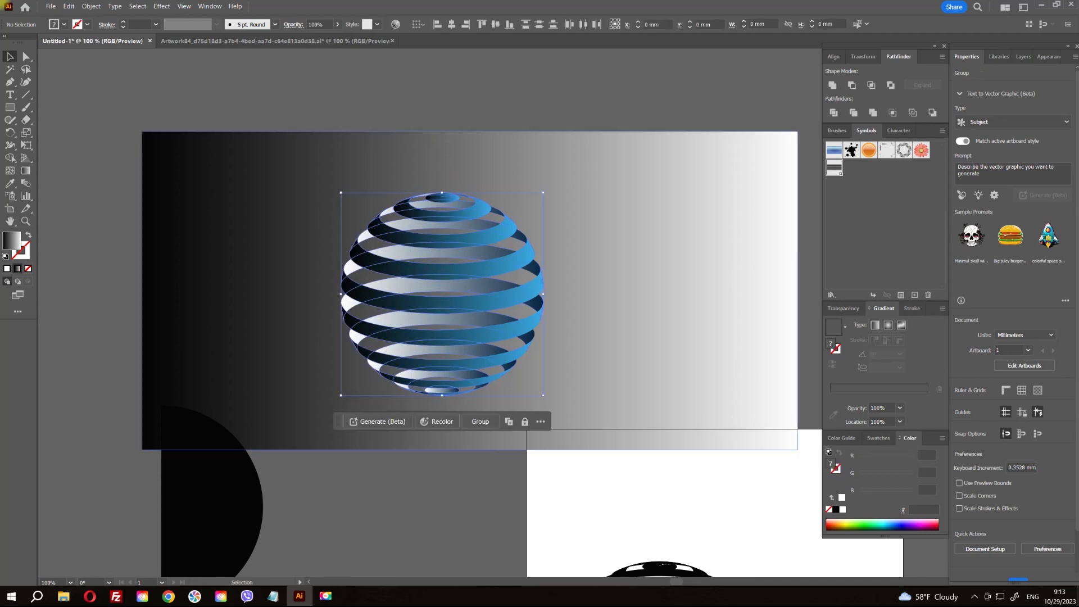
{"action": "left_click_drag", "start_coordinate": [548, 189], "coordinate": [583, 243]}
Fill the rectangle behind the blue sphere with the solid black swatch
{"action": "left_click", "coordinate": [582, 242]}
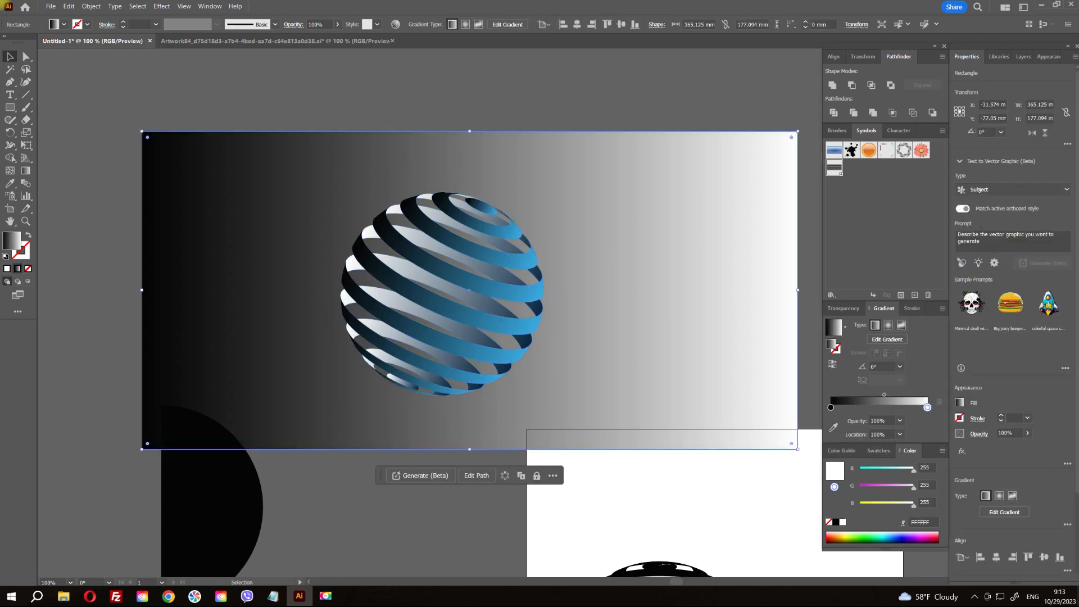
{"action": "left_click", "coordinate": [878, 450]}
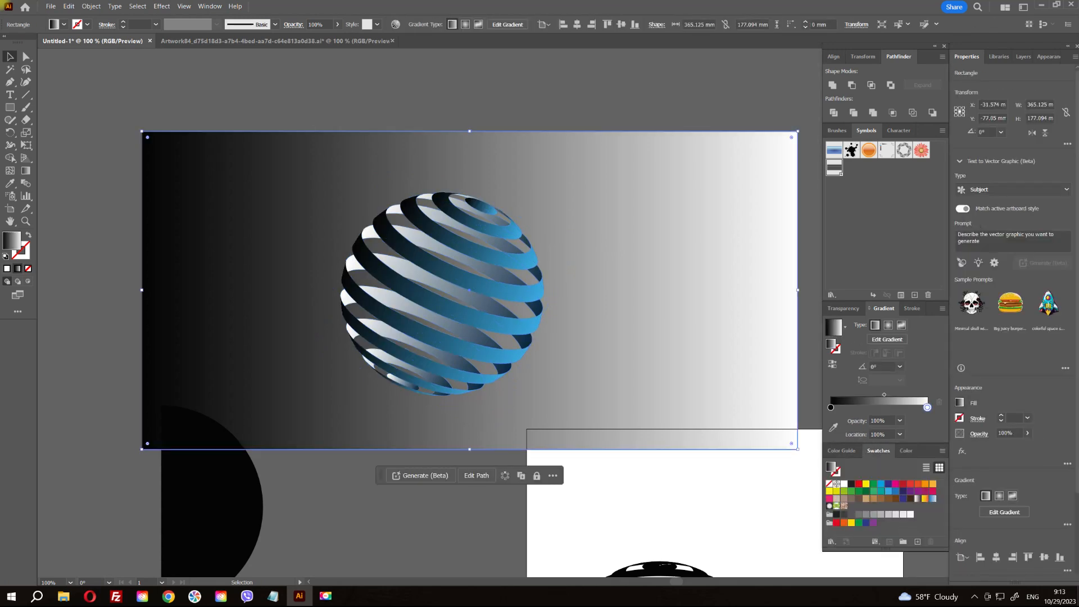
{"action": "left_click", "coordinate": [903, 483]}
{"action": "left_click", "coordinate": [910, 485]}
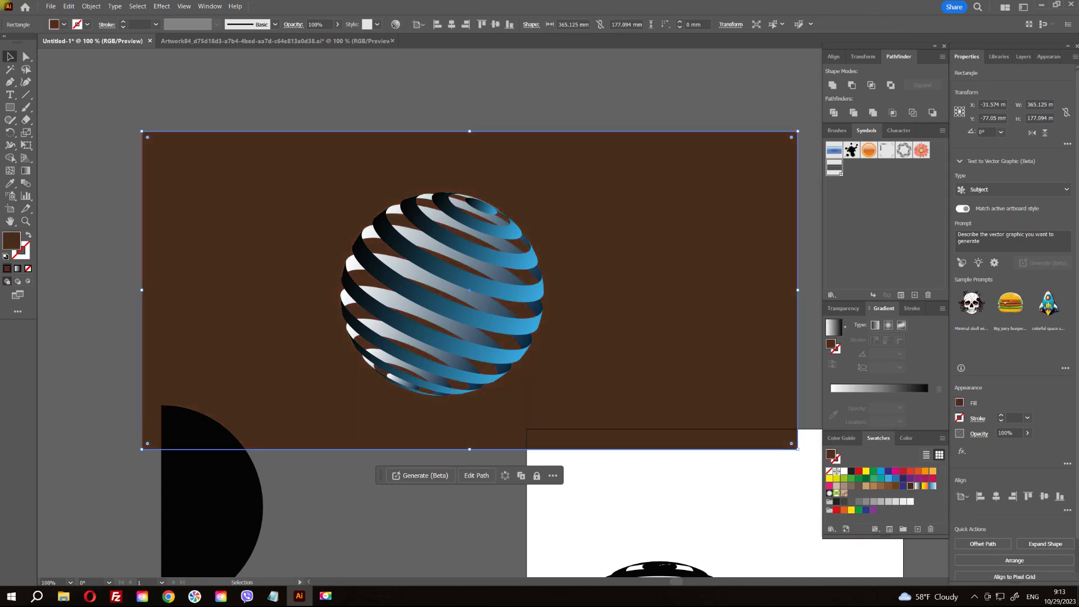
{"action": "left_click", "coordinate": [851, 471]}
Reposition and shrink the black rectangle to frame the blue sphere, and move the half circle clear of it
{"action": "left_click_drag", "start_coordinate": [705, 272], "coordinate": [683, 260]}
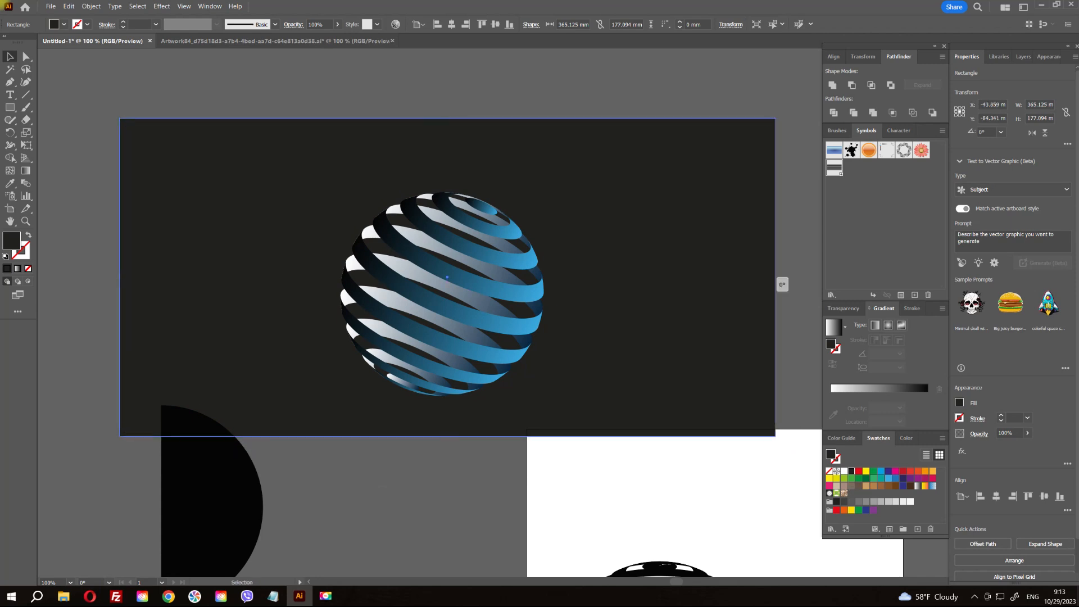
{"action": "left_click_drag", "start_coordinate": [774, 276], "coordinate": [719, 291]}
{"action": "left_click_drag", "start_coordinate": [207, 469], "coordinate": [128, 518]}
{"action": "left_click", "coordinate": [270, 478]}
{"action": "left_click_drag", "start_coordinate": [497, 280], "coordinate": [501, 311]}
{"action": "scroll", "coordinate": [501, 311], "scroll_direction": "up", "scroll_amount": 4}
{"action": "scroll", "coordinate": [501, 312], "scroll_direction": "down", "scroll_amount": 4}
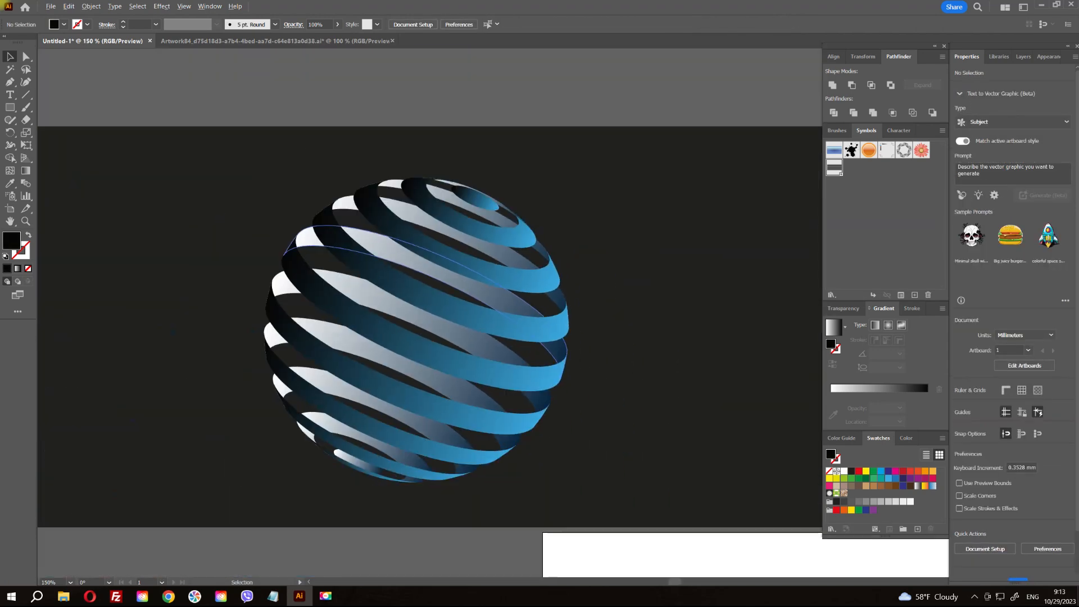
{"action": "left_click_drag", "start_coordinate": [342, 312], "coordinate": [191, 206]}
{"action": "scroll", "coordinate": [614, 308], "scroll_direction": "down", "scroll_amount": 1}
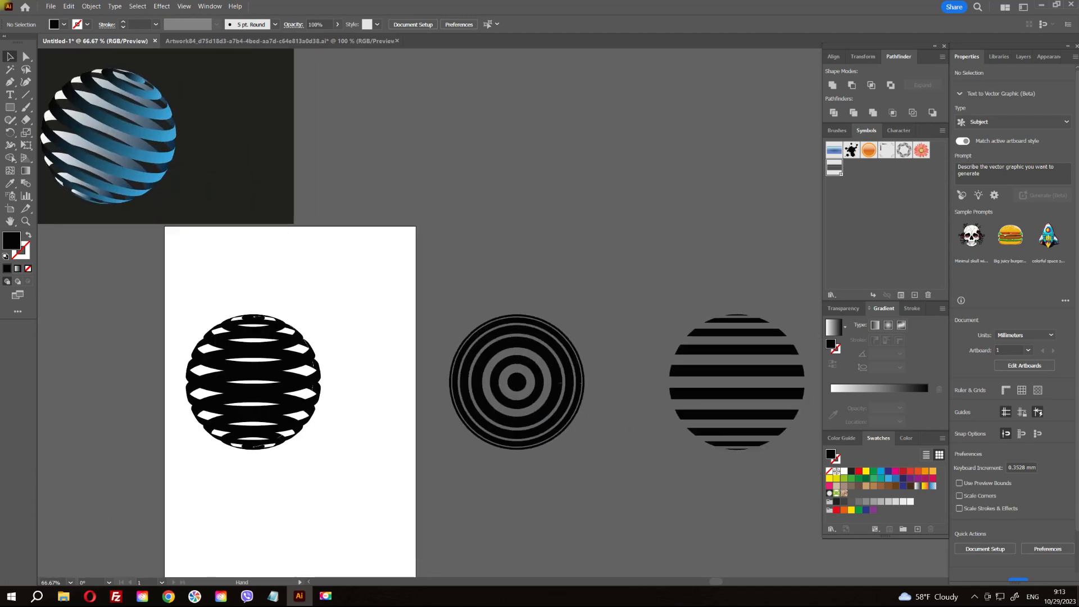